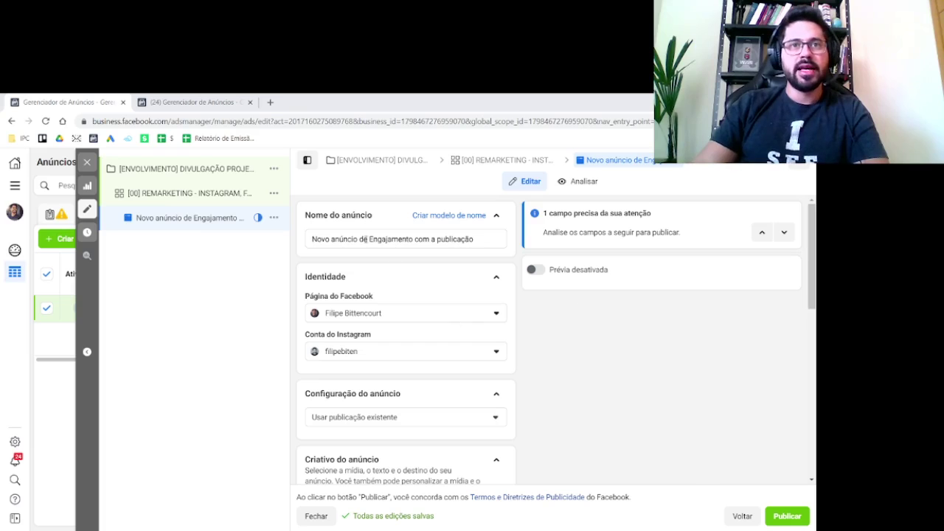
- Rename the ad as "AD1 - POST DIVULGAÇÃO PROJETO X"
{"action": "left_click_drag", "start_coordinate": [315, 239], "coordinate": [506, 234]}
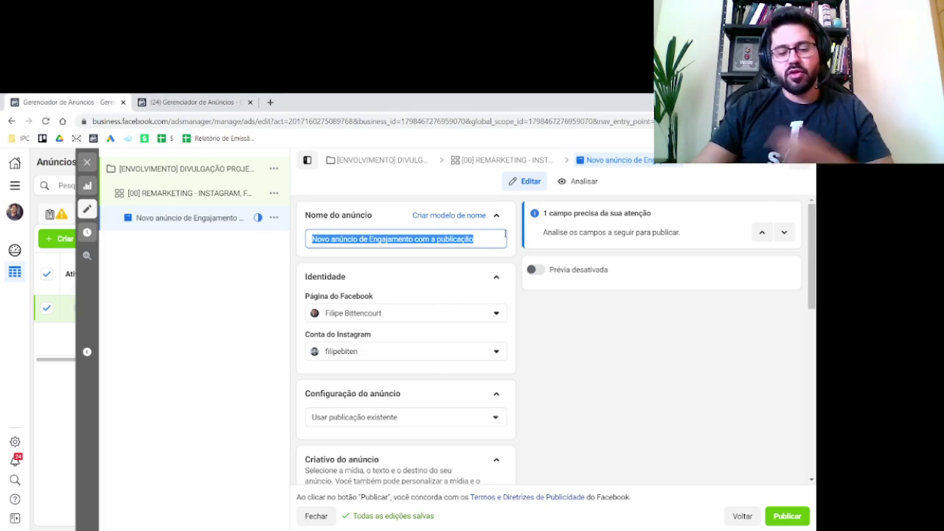
{"action": "type", "text": "AD1 - "}
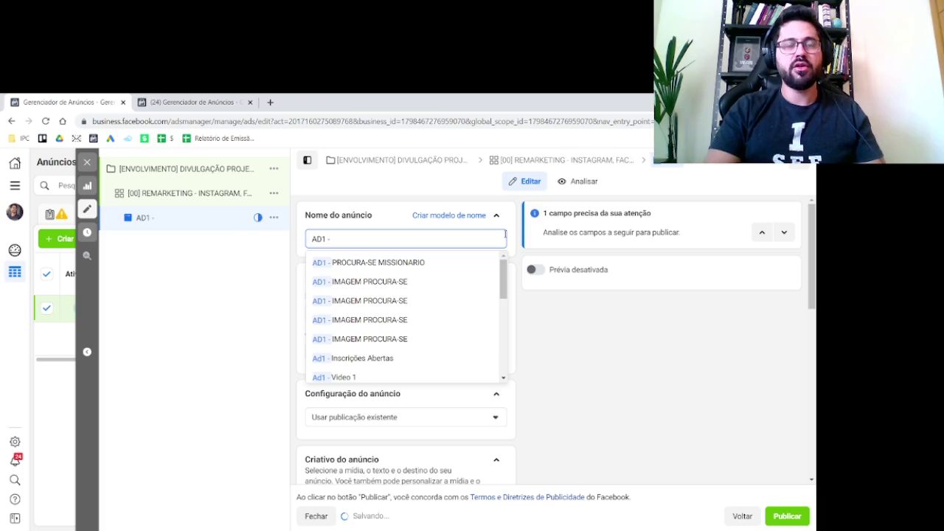
{"action": "type", "text": "POST S"}
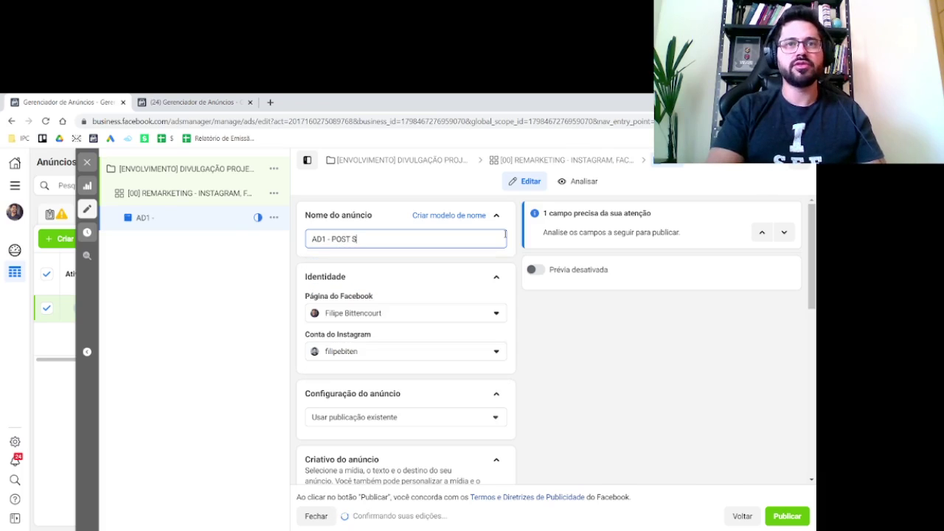
{"action": "type", "text": "OB"}
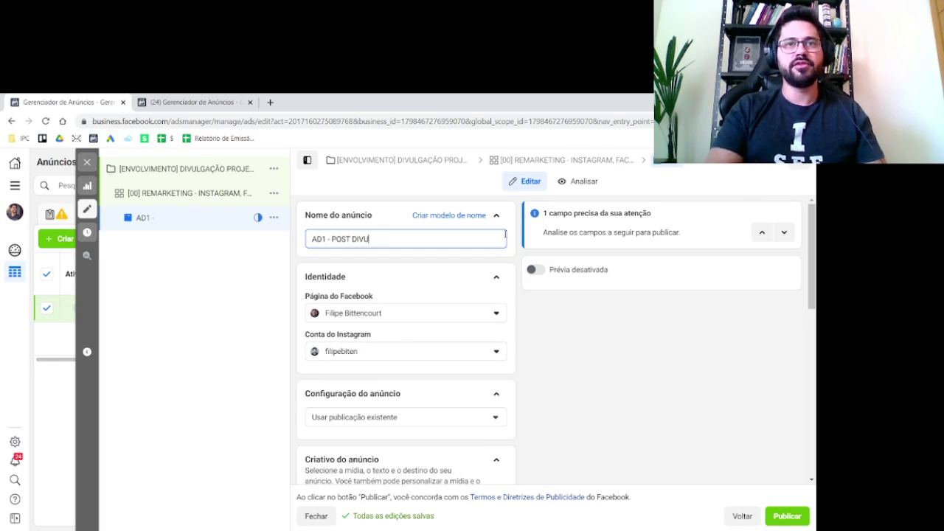
{"action": "type", "text": "O PROJETO X"}
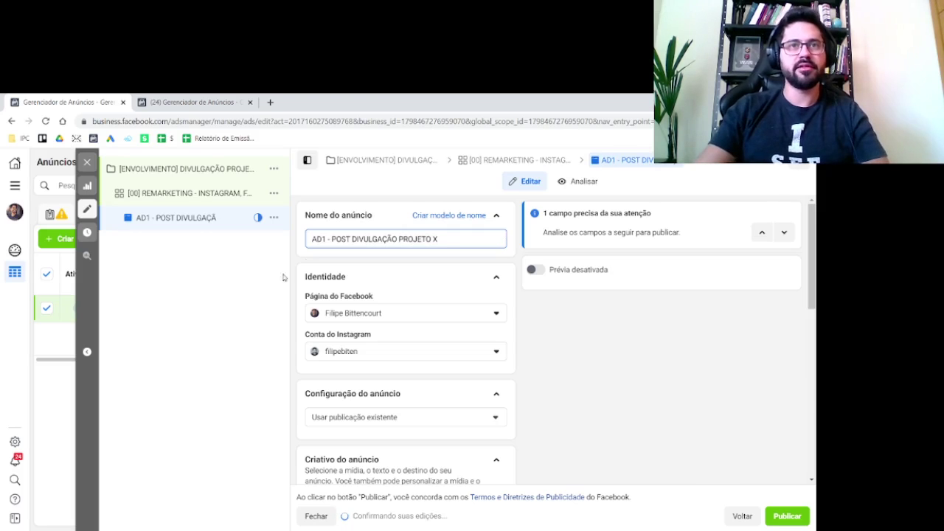
{"action": "triple_click", "coordinate": [477, 236]}
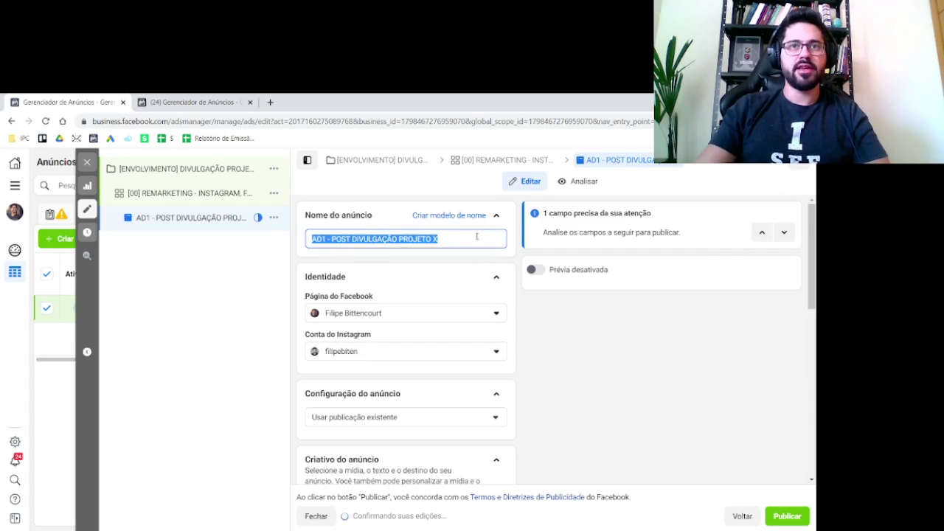
{"action": "left_click", "coordinate": [469, 274]}
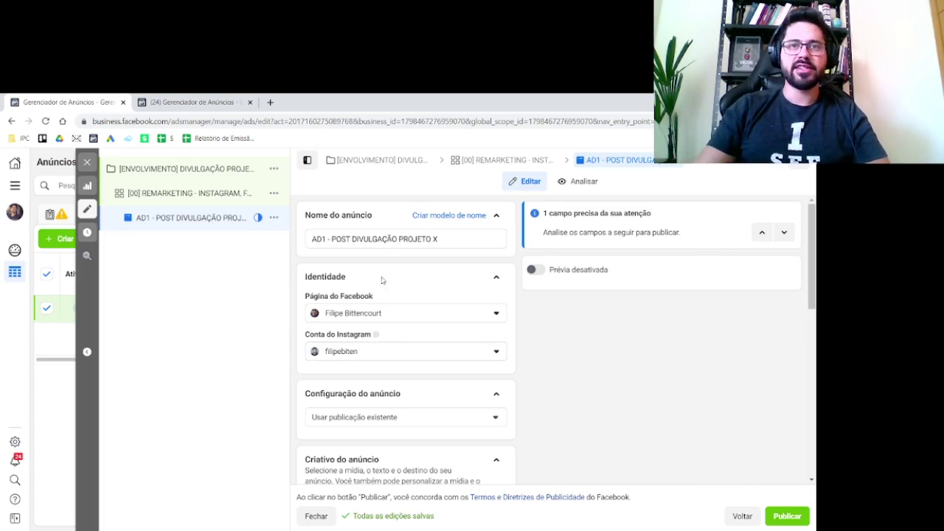
- Check which Facebook pages and Instagram accounts can be chosen for the ad's identity, keeping the current selections
{"action": "left_click", "coordinate": [396, 314]}
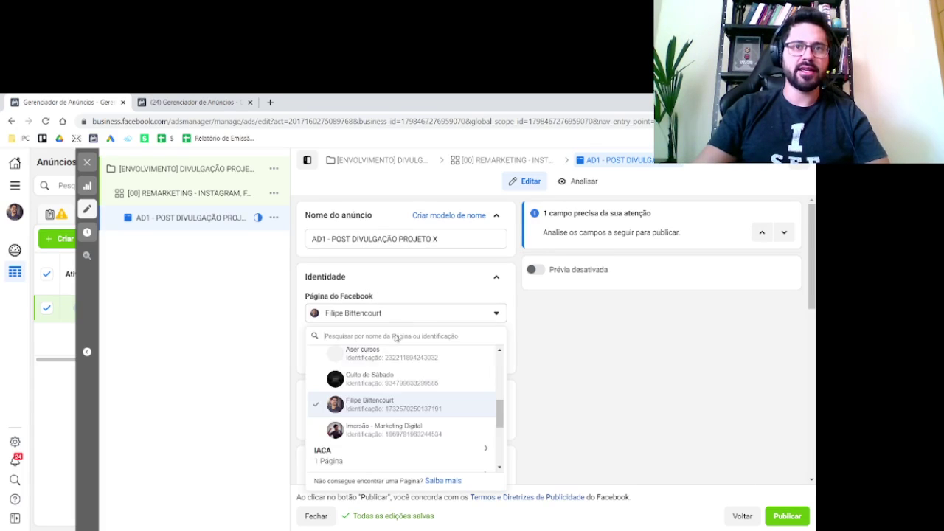
{"action": "left_click", "coordinate": [267, 375]}
{"action": "left_click", "coordinate": [369, 351]}
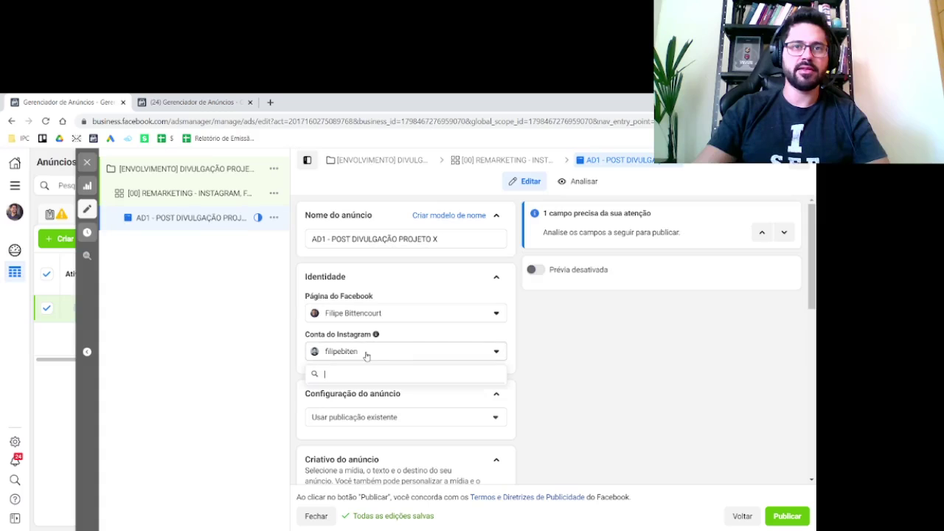
{"action": "left_click", "coordinate": [257, 374]}
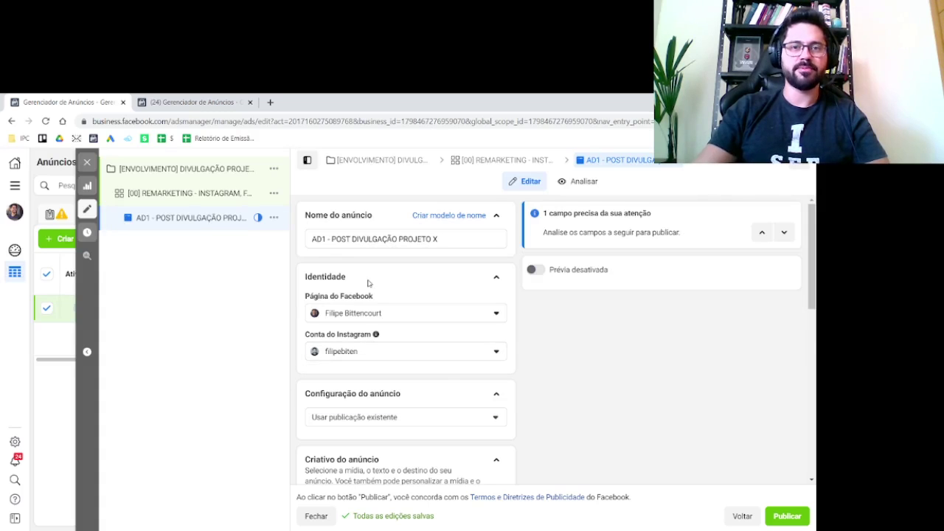
{"action": "scroll", "coordinate": [367, 280], "scroll_direction": "down", "scroll_amount": 3}
{"action": "scroll", "coordinate": [351, 228], "scroll_direction": "up", "scroll_amount": 3}
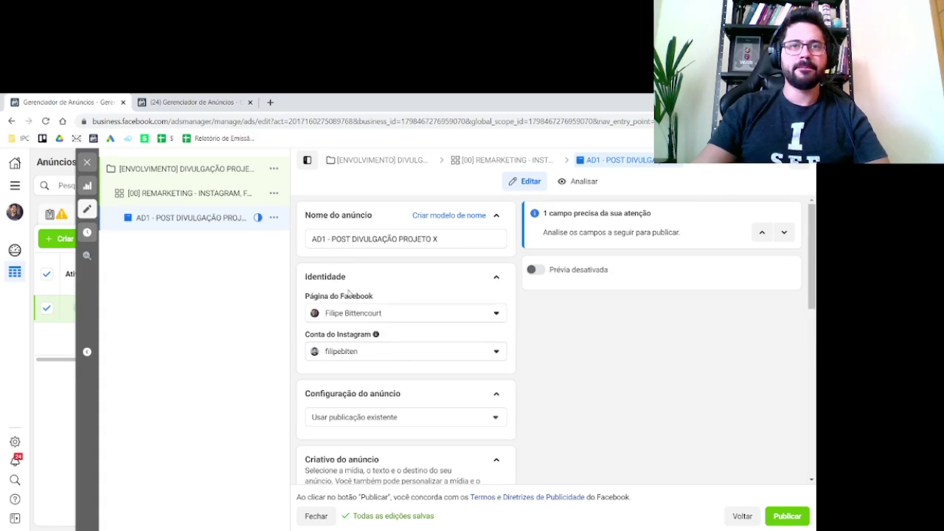
- Try the "Criar anúncio" option for the ad setup, and return it to "Usar publicação existente"
{"action": "scroll", "coordinate": [402, 328], "scroll_direction": "down", "scroll_amount": 1}
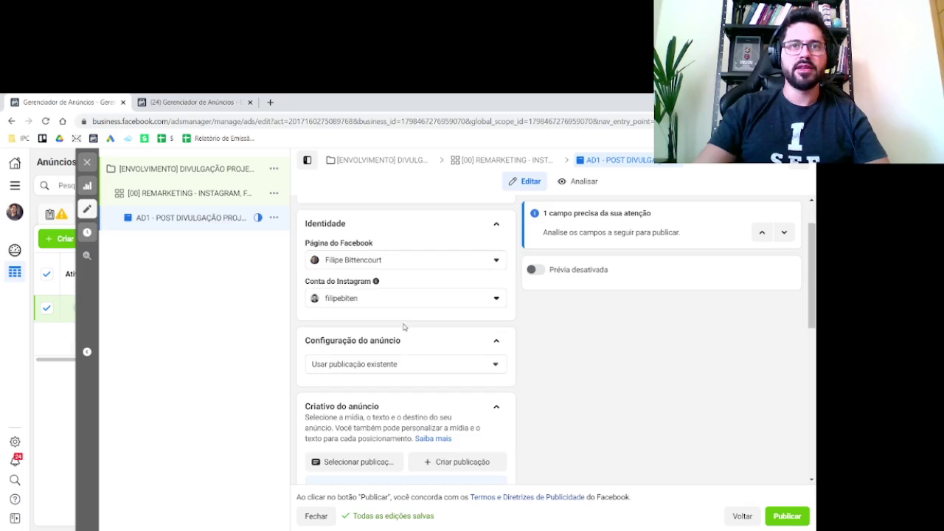
{"action": "left_click_drag", "start_coordinate": [301, 343], "coordinate": [420, 343]}
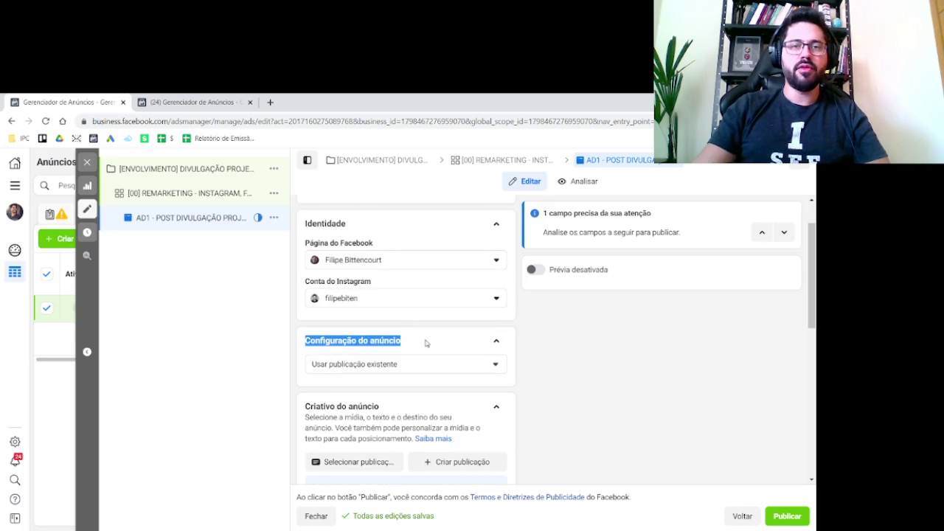
{"action": "left_click", "coordinate": [371, 370]}
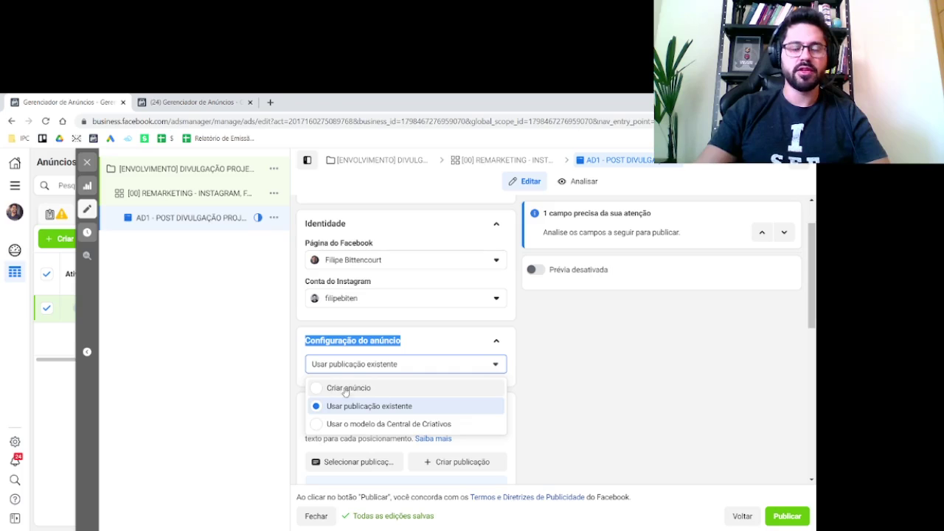
{"action": "left_click", "coordinate": [346, 388]}
{"action": "scroll", "coordinate": [347, 390], "scroll_direction": "down", "scroll_amount": 1}
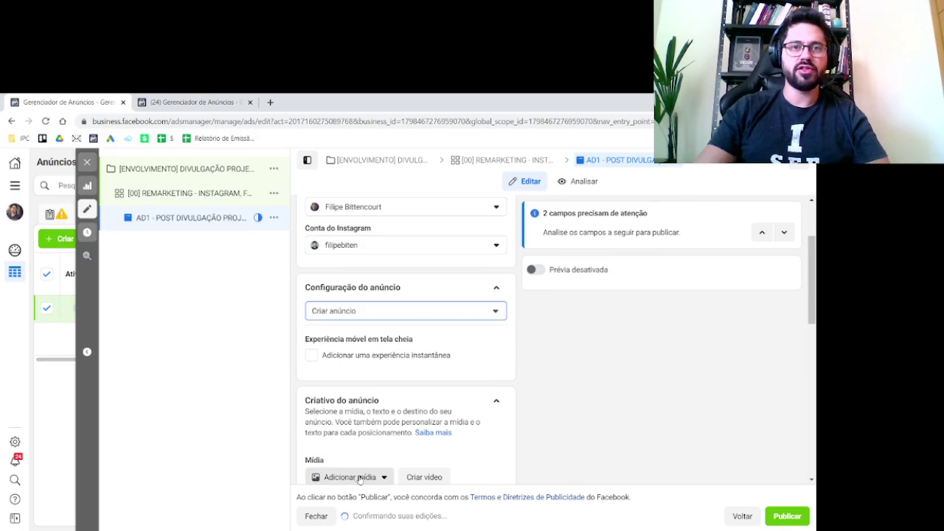
{"action": "left_click", "coordinate": [353, 312]}
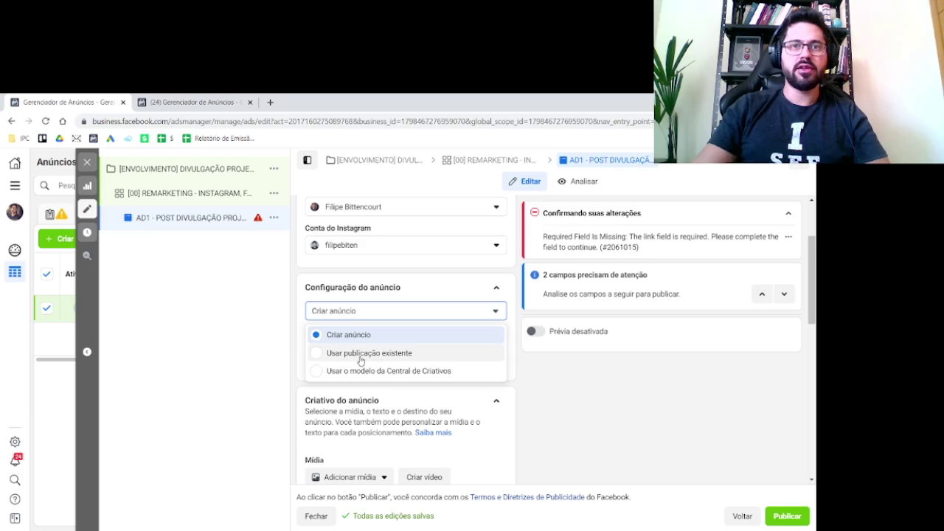
{"action": "left_click", "coordinate": [361, 354]}
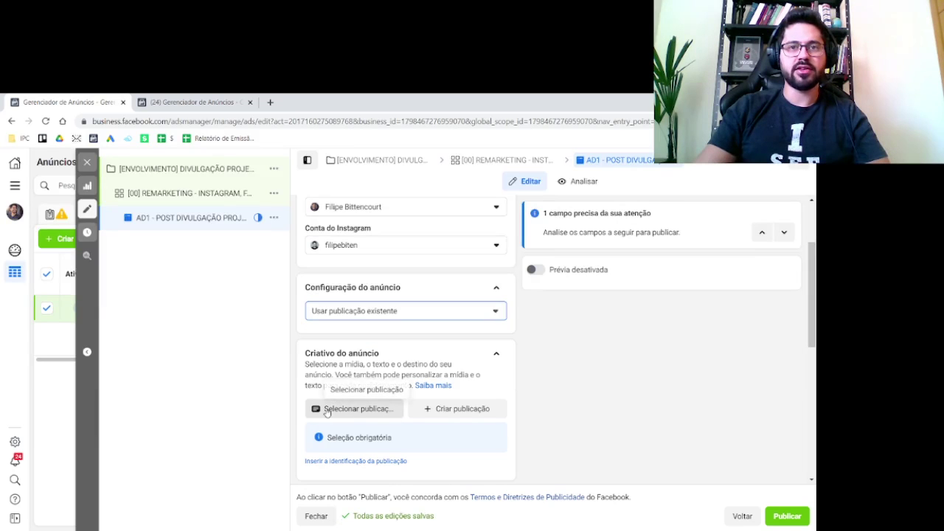
- Use the existing Instagram post "É muita beleza em uma foto só." from 7 July 2021 as the ad's creative
{"action": "left_click", "coordinate": [379, 411]}
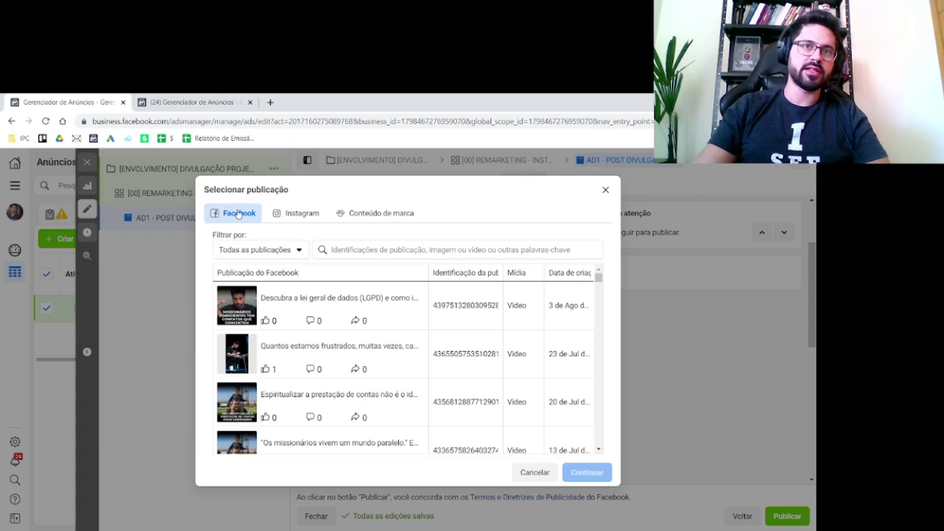
{"action": "left_click", "coordinate": [281, 213]}
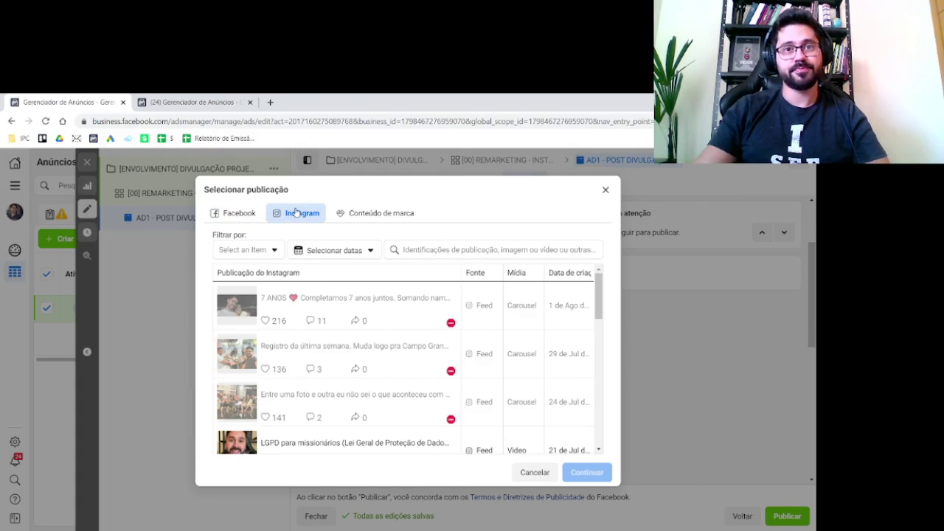
{"action": "scroll", "coordinate": [382, 294], "scroll_direction": "down", "scroll_amount": 1}
{"action": "scroll", "coordinate": [382, 294], "scroll_direction": "down", "scroll_amount": 4}
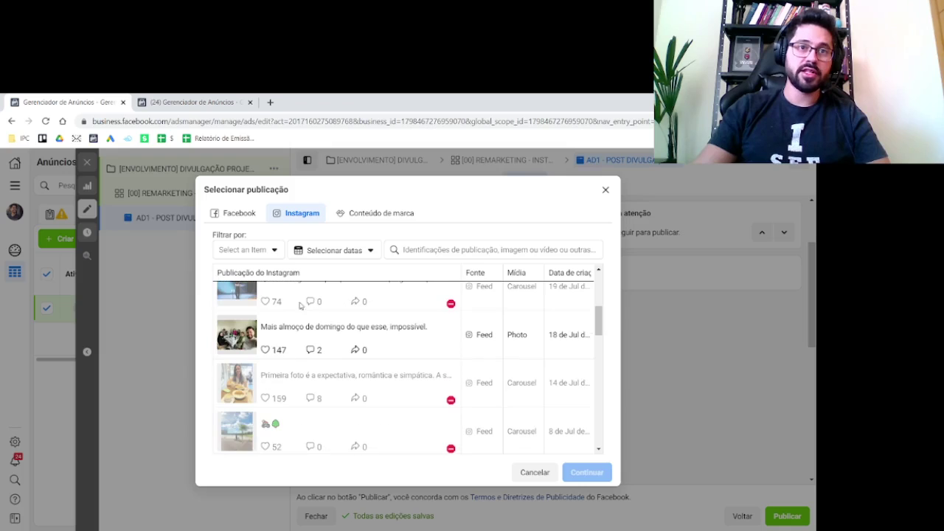
{"action": "scroll", "coordinate": [336, 359], "scroll_direction": "down", "scroll_amount": 2}
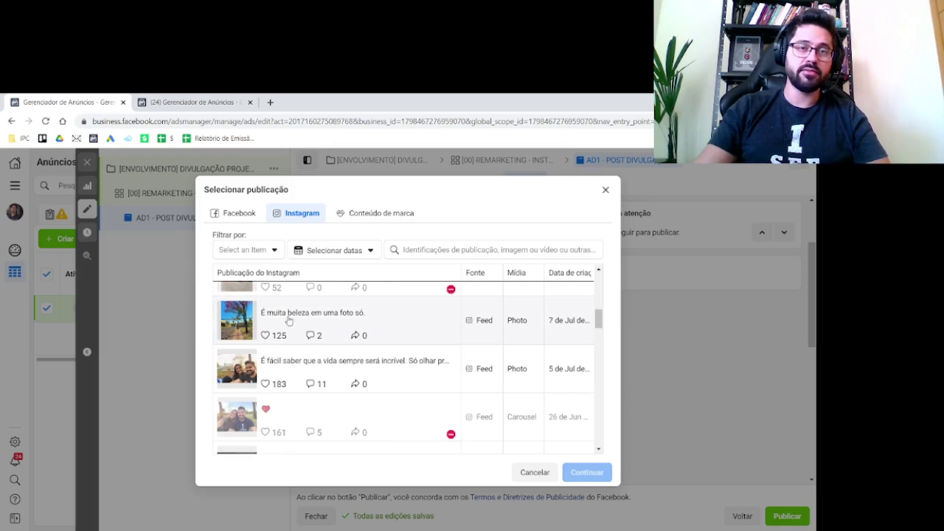
{"action": "left_click", "coordinate": [329, 315]}
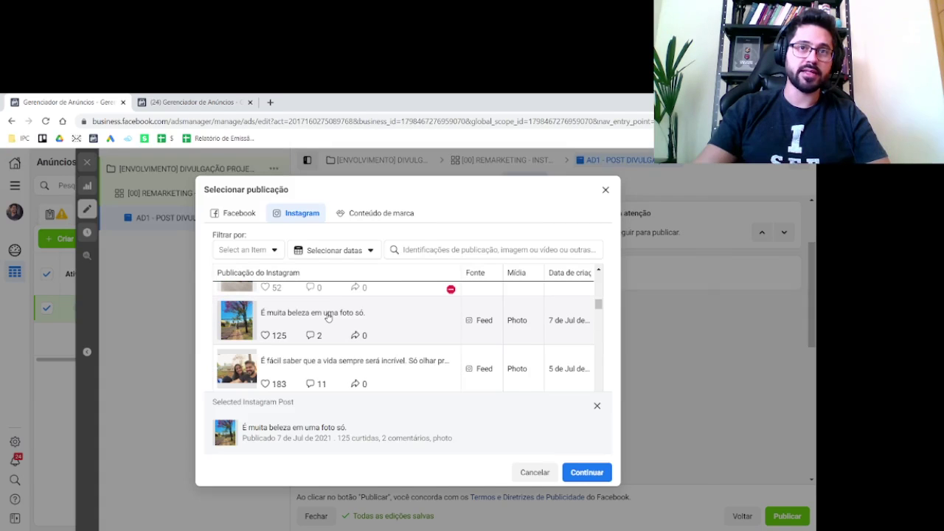
{"action": "left_click", "coordinate": [598, 474]}
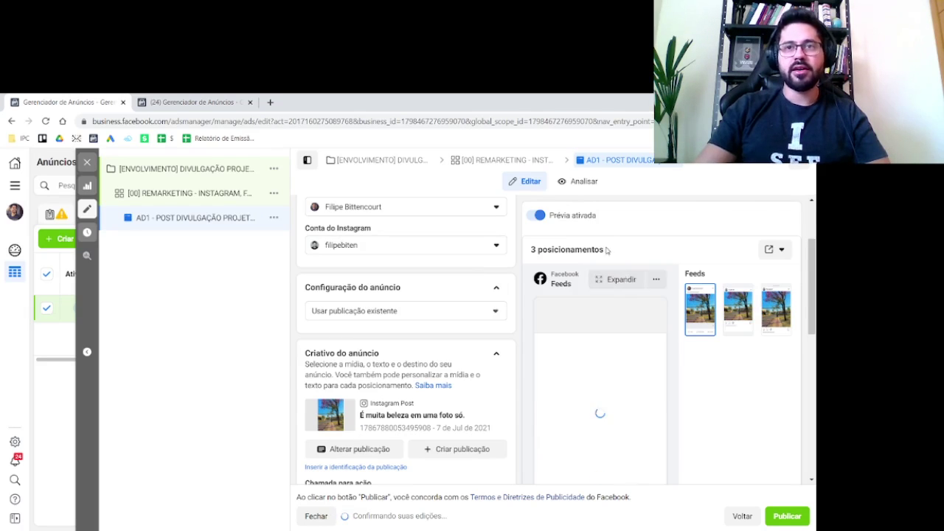
- Review the ad's remaining creative and tracking settings and preview the ad in the Instagram feed placement
{"action": "scroll", "coordinate": [567, 325], "scroll_direction": "down", "scroll_amount": 1}
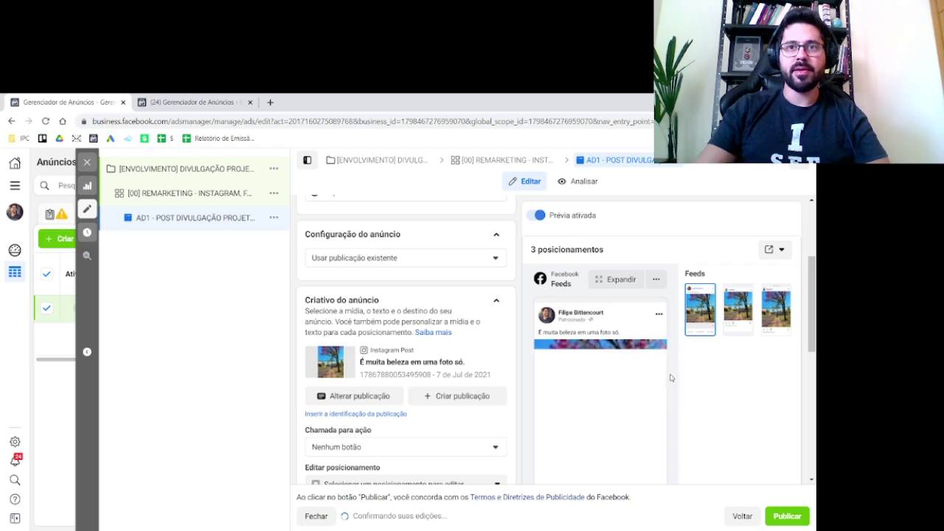
{"action": "scroll", "coordinate": [720, 369], "scroll_direction": "down", "scroll_amount": 1}
{"action": "scroll", "coordinate": [755, 354], "scroll_direction": "down", "scroll_amount": 5}
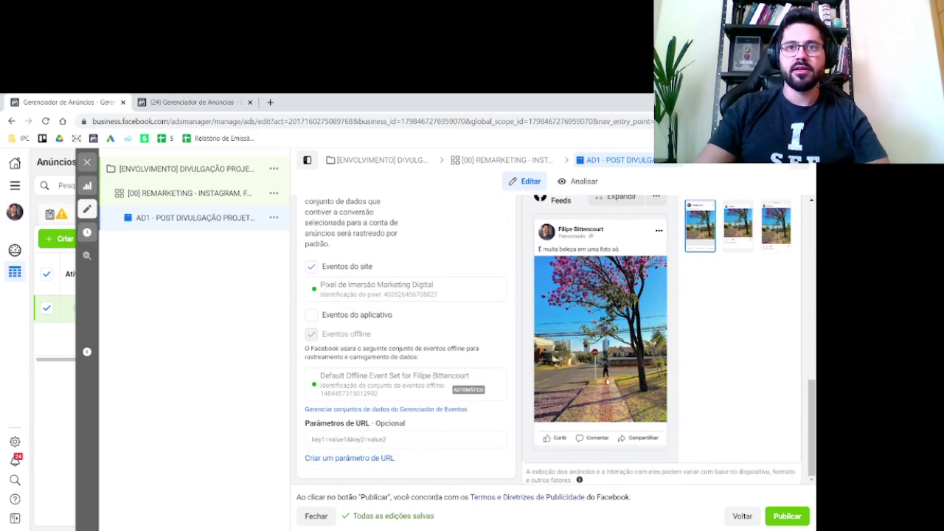
{"action": "left_click", "coordinate": [741, 231]}
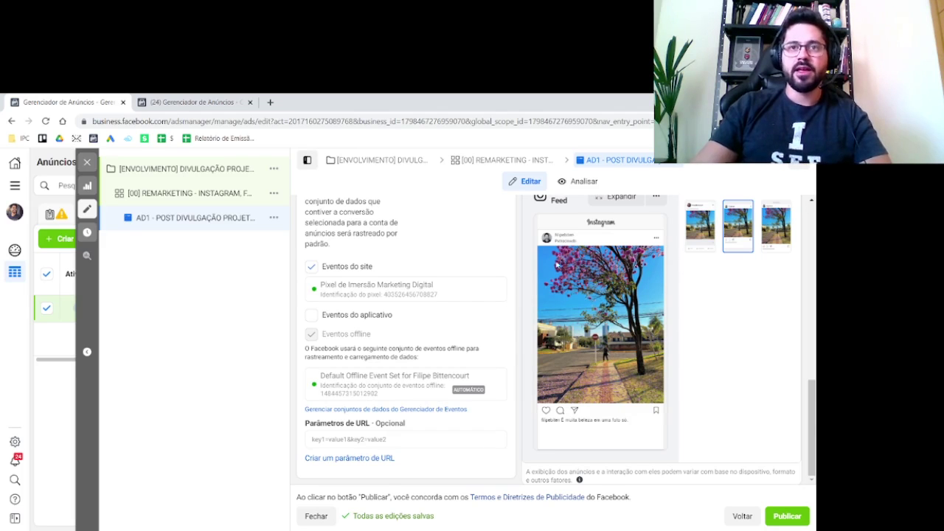
- View the available ad setup options again, leaving "Usar publicação existente" selected
{"action": "scroll", "coordinate": [439, 357], "scroll_direction": "up", "scroll_amount": 10}
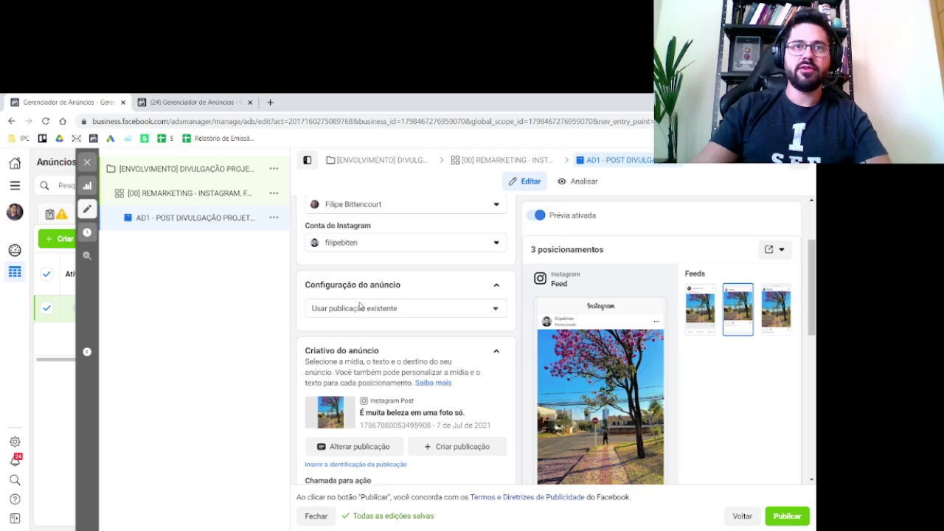
{"action": "left_click", "coordinate": [360, 307]}
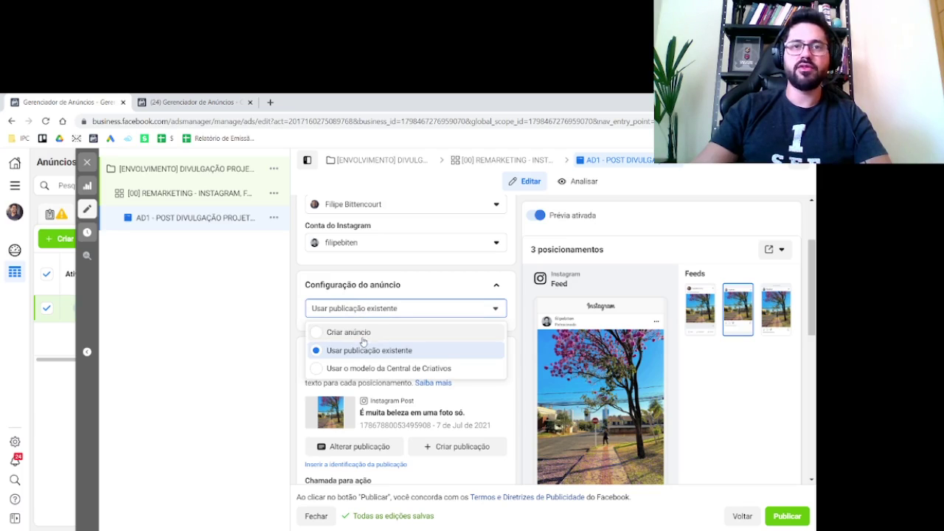
{"action": "left_click", "coordinate": [258, 359]}
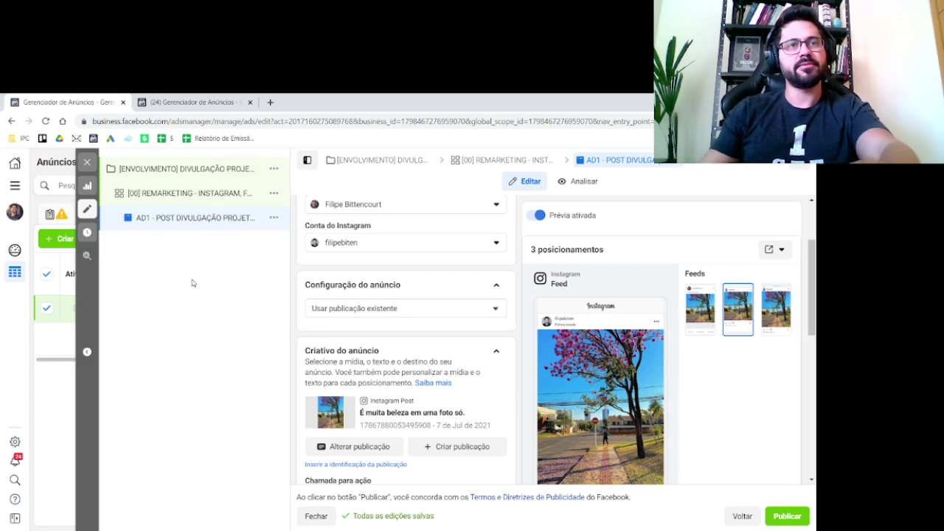
- Examine the campaign, ad set and ad levels of the structure at enlarged size, ending on the ad at normal size
{"action": "key", "text": "ctrl+plus"}
{"action": "key", "text": "ctrl+plus"}
{"action": "key", "text": "ctrl+plus"}
{"action": "key", "text": "ctrl+plus"}
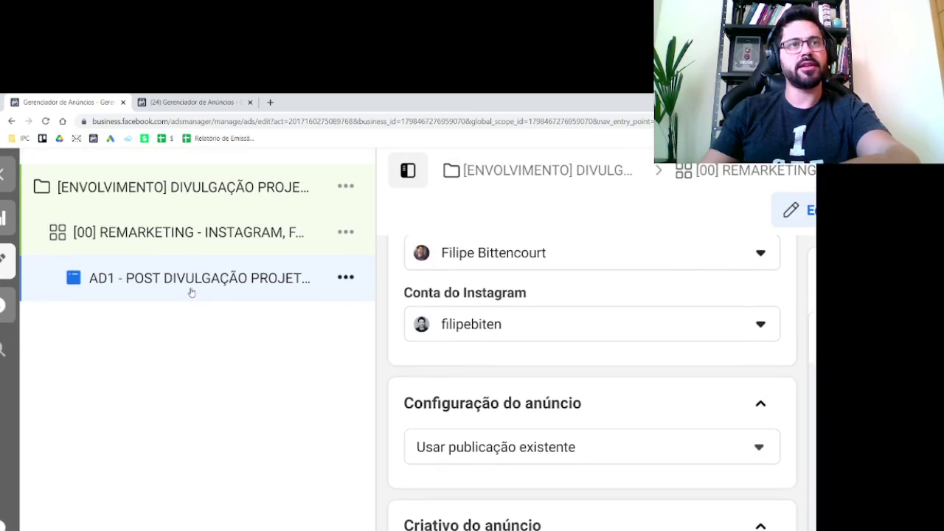
{"action": "key", "text": "ctrl+plus"}
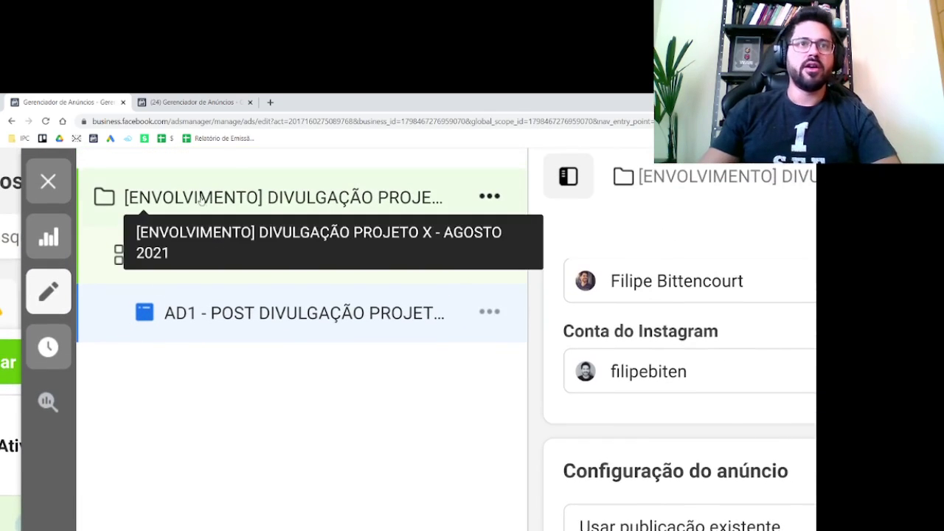
{"action": "left_click", "coordinate": [239, 189]}
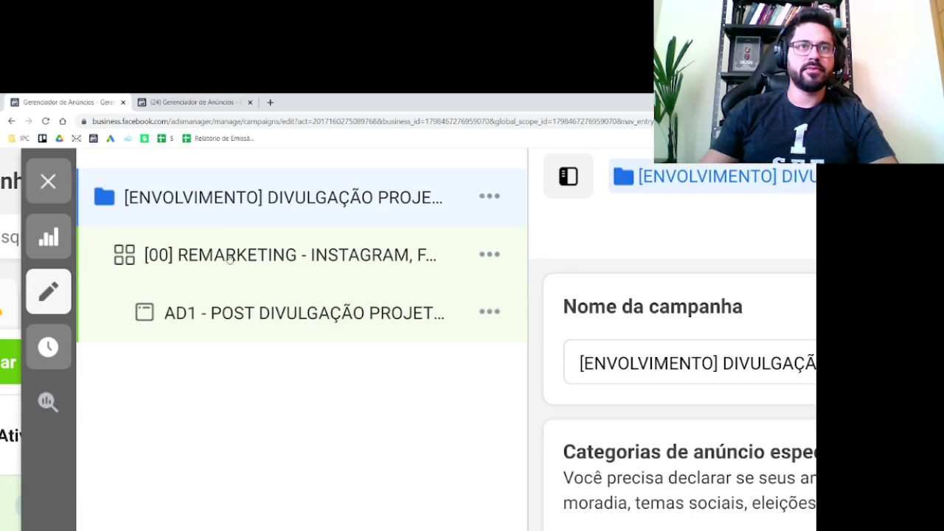
{"action": "left_click", "coordinate": [204, 257]}
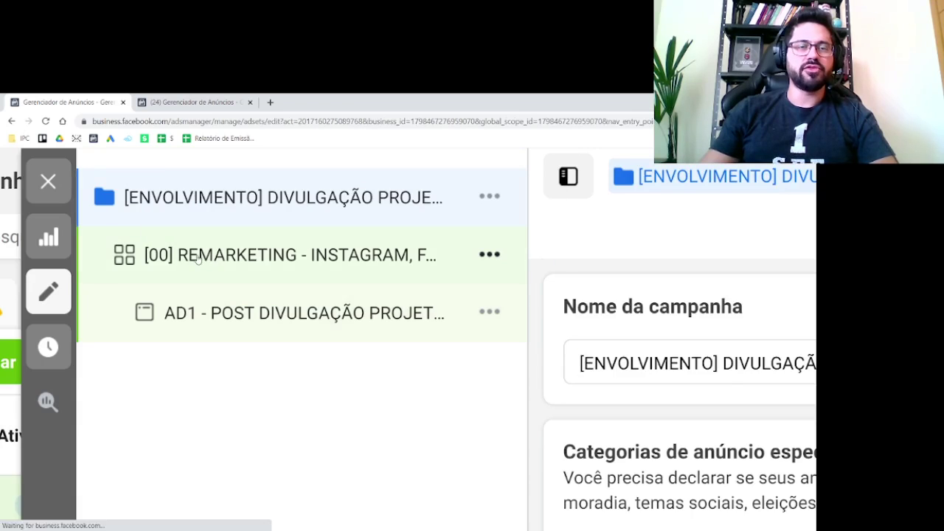
{"action": "left_click", "coordinate": [224, 322]}
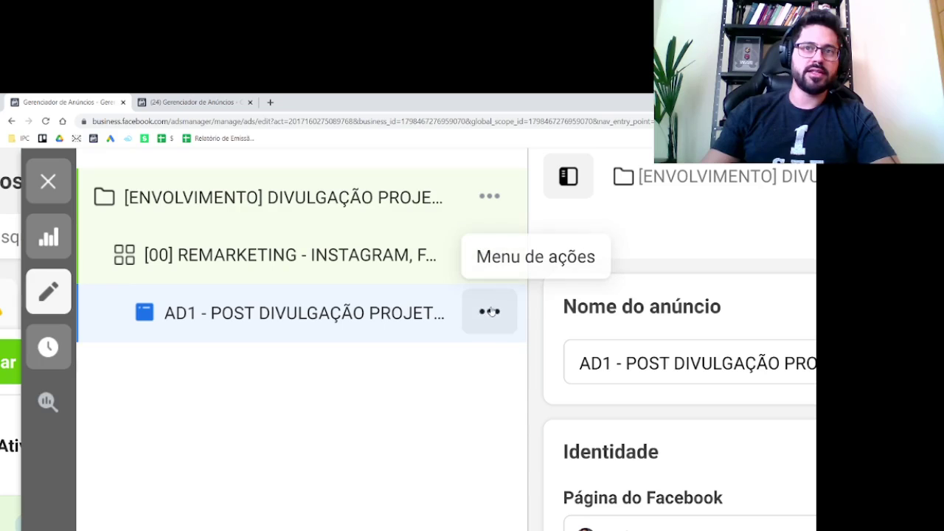
{"action": "key", "text": "ctrl+0"}
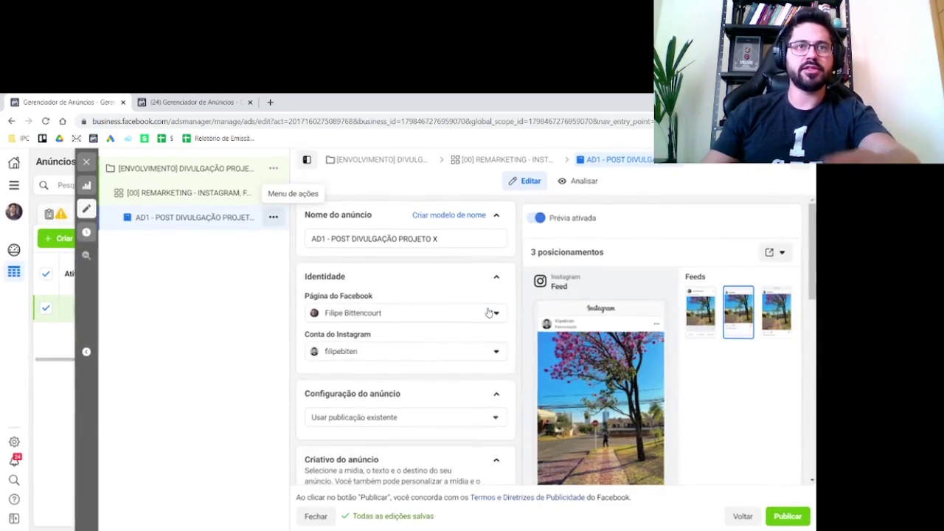
- Duplicate the ad "AD1 - POST DIVULGAÇÃO PROJETO X" once within its original campaign
{"action": "left_click", "coordinate": [274, 219]}
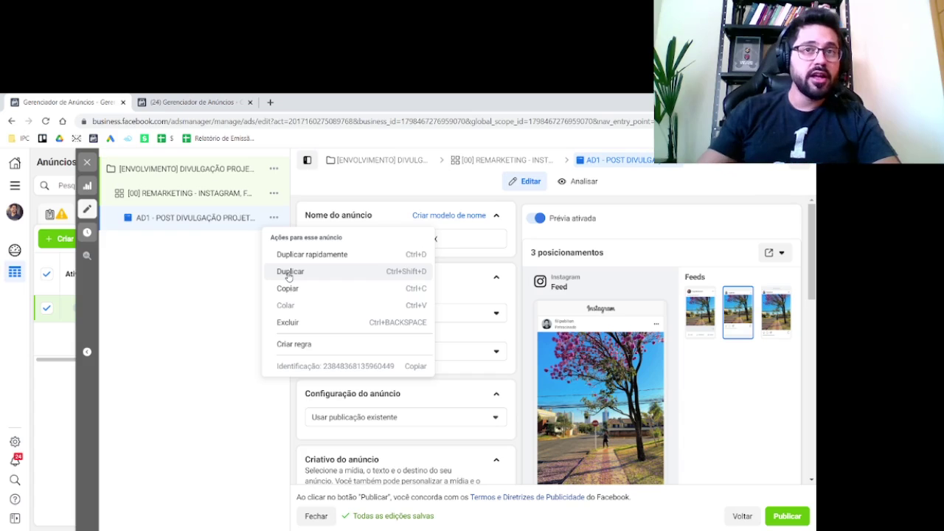
{"action": "left_click", "coordinate": [290, 272]}
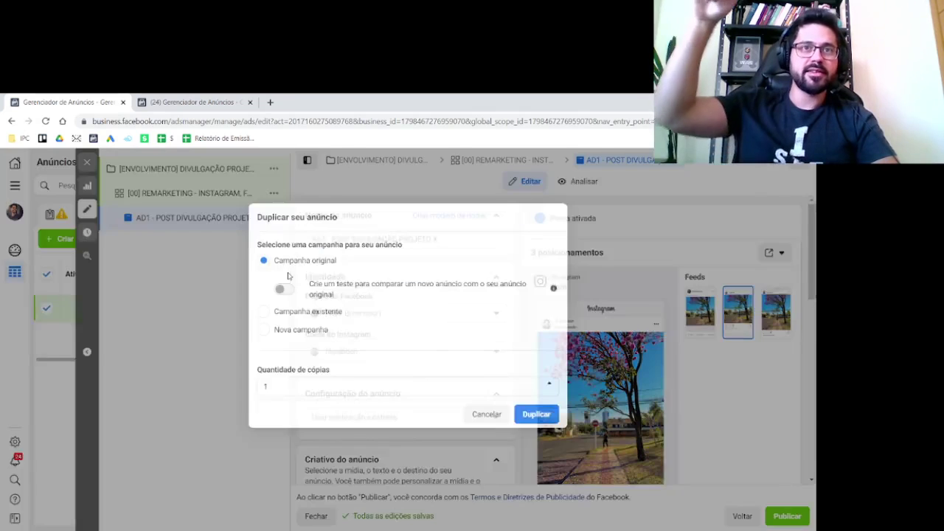
{"action": "left_click", "coordinate": [547, 419]}
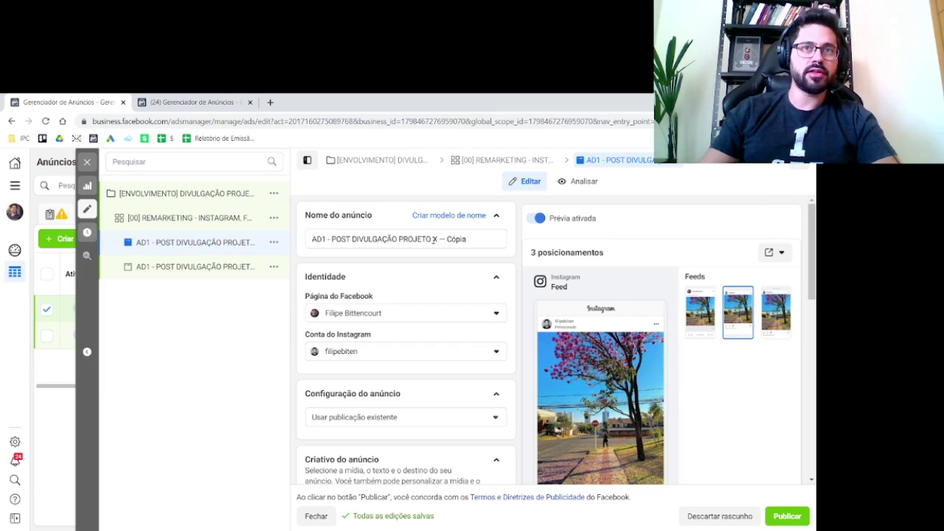
- Rename the duplicated ad as "AD2 - POST DIVULGAÇÃO PROJETO X"
{"action": "left_click", "coordinate": [325, 239]}
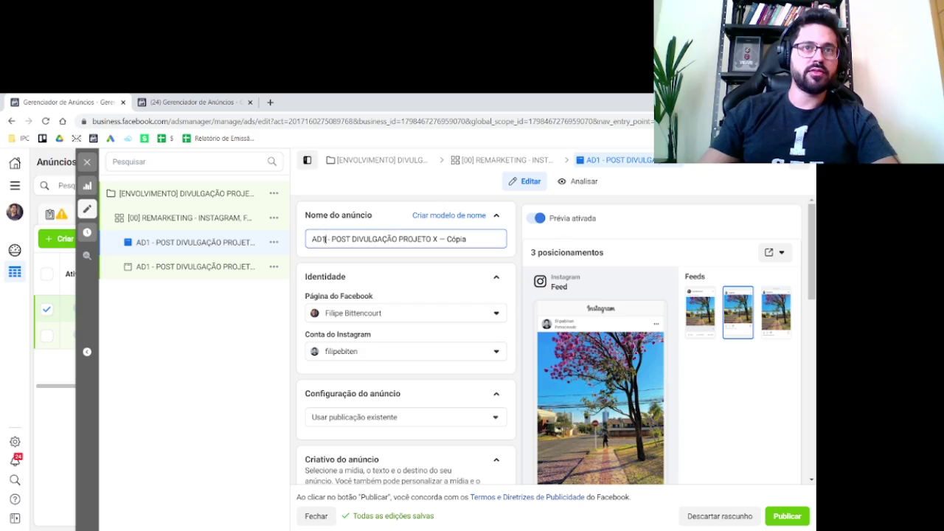
{"action": "key", "text": "BackSpace"}
{"action": "type", "text": "2"}
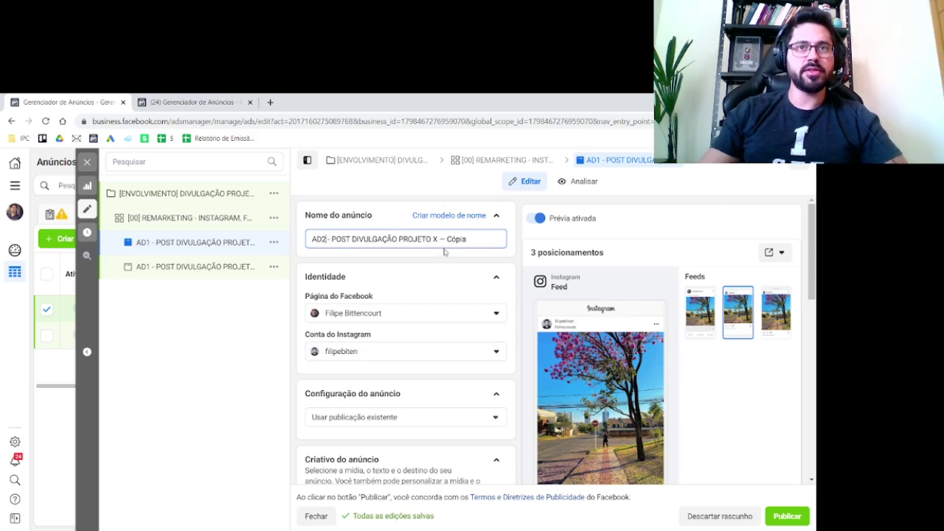
{"action": "left_click_drag", "start_coordinate": [440, 239], "coordinate": [486, 239]}
{"action": "key", "text": "BackSpace"}
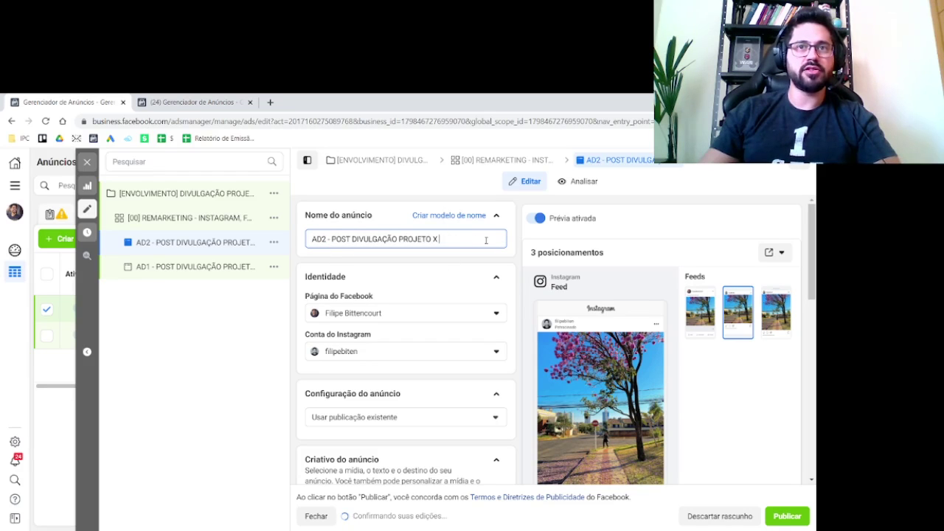
{"action": "left_click", "coordinate": [401, 270]}
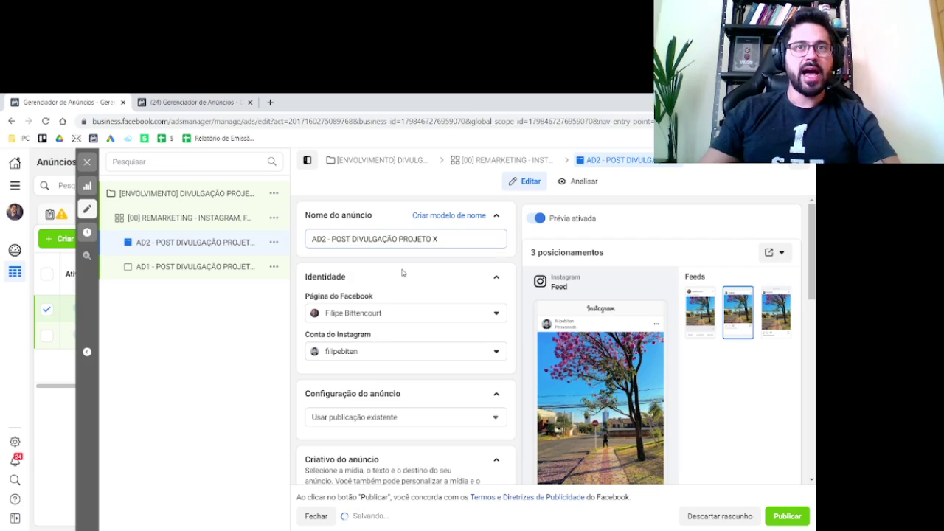
- Change AD2's creative to the existing Instagram post from 5 July 2021 beginning "É fácil saber que a vida sempre será incrível"
{"action": "scroll", "coordinate": [411, 293], "scroll_direction": "down", "scroll_amount": 3}
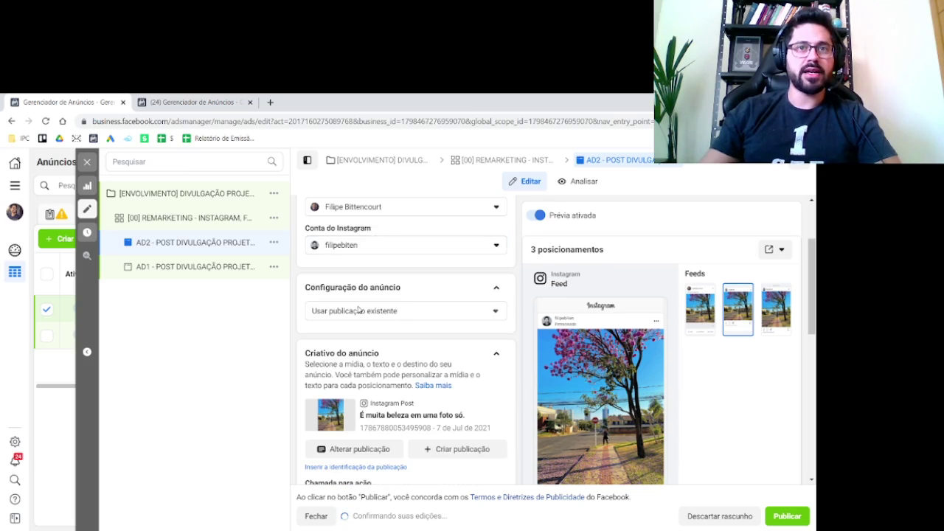
{"action": "scroll", "coordinate": [359, 311], "scroll_direction": "down", "scroll_amount": 1}
{"action": "left_click", "coordinate": [357, 396]}
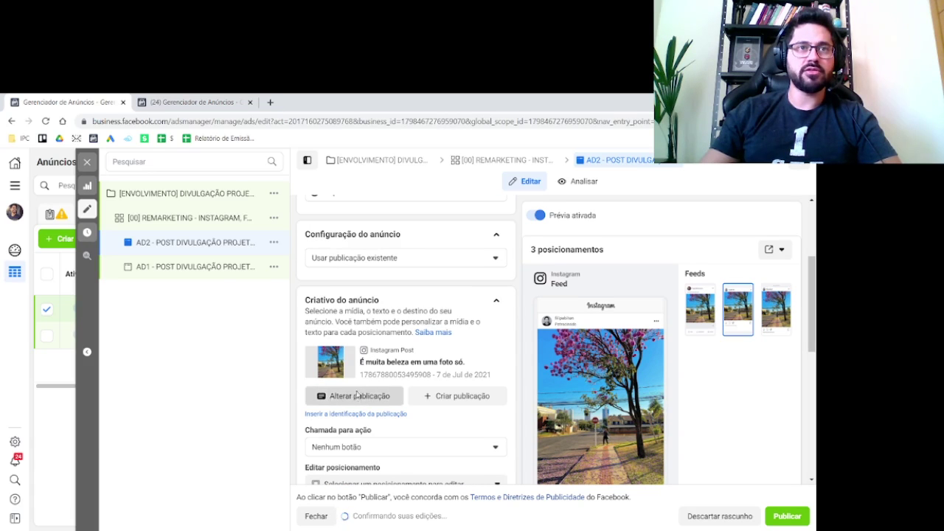
{"action": "scroll", "coordinate": [350, 338], "scroll_direction": "down", "scroll_amount": 1}
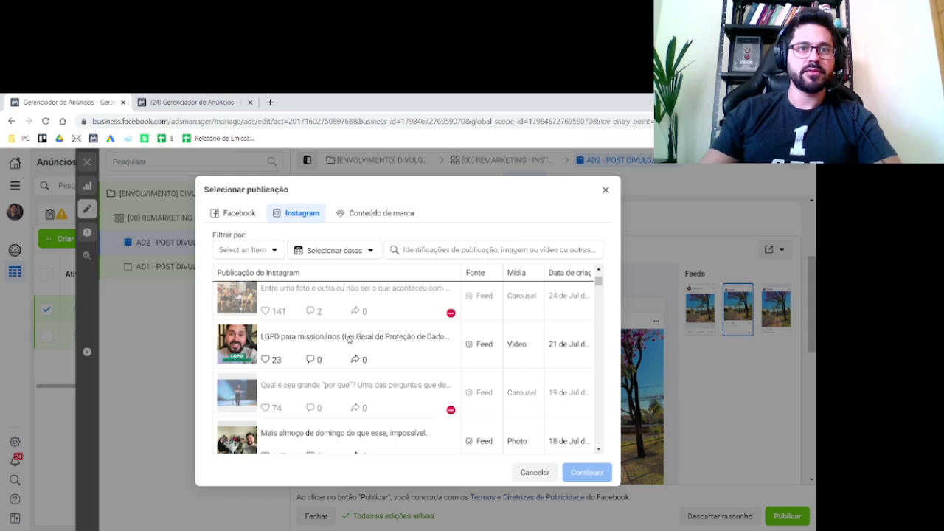
{"action": "scroll", "coordinate": [350, 339], "scroll_direction": "down", "scroll_amount": 5}
{"action": "left_click", "coordinate": [372, 361]}
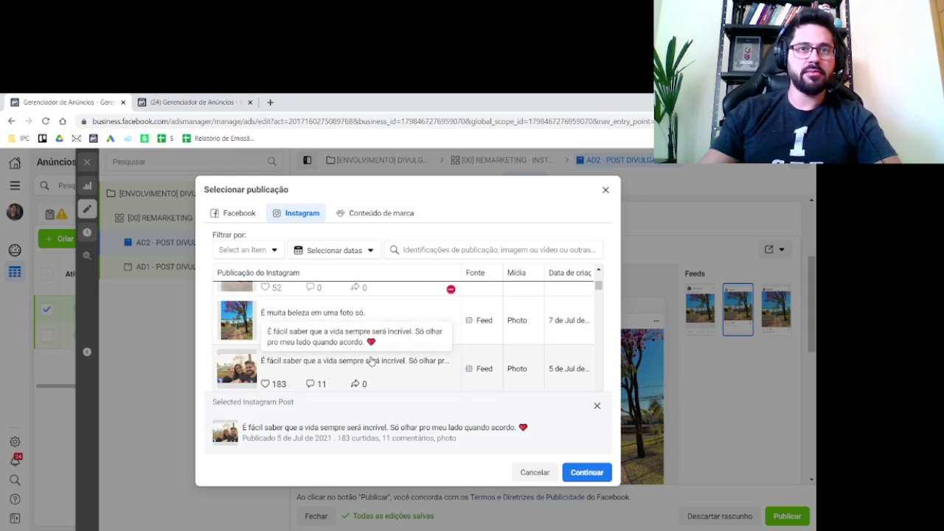
{"action": "left_click", "coordinate": [596, 473]}
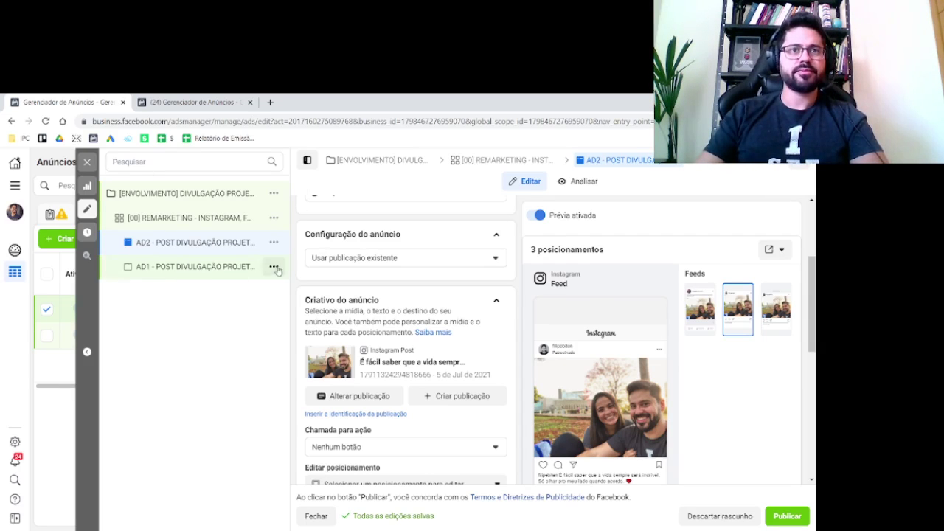
{"action": "left_click", "coordinate": [273, 243]}
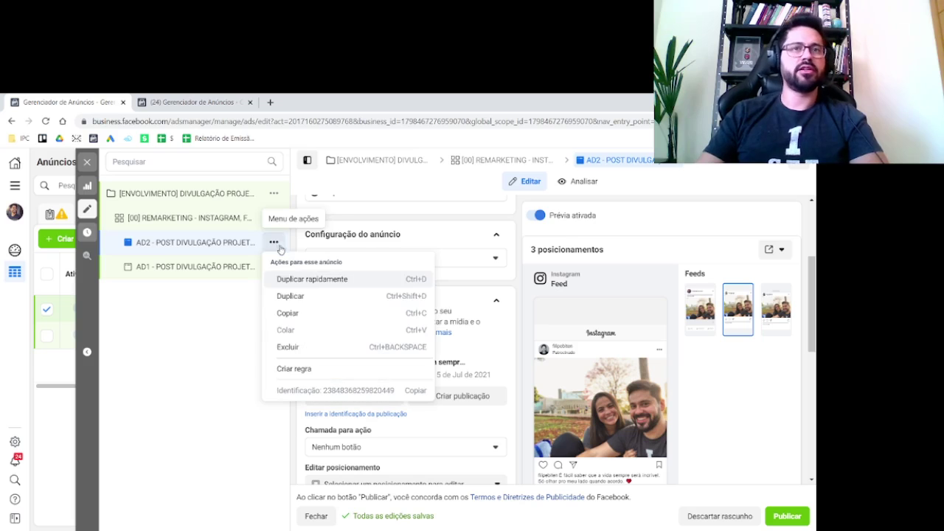
{"action": "left_click", "coordinate": [189, 316]}
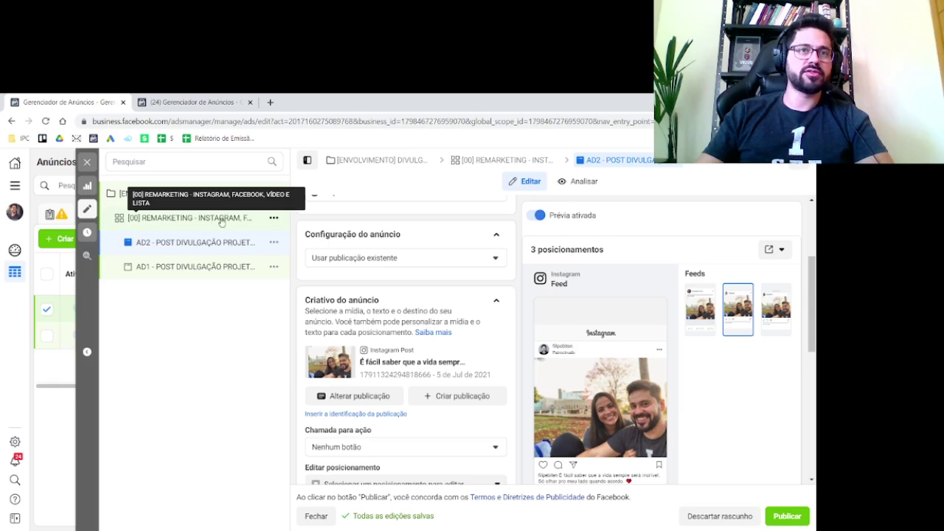
- Duplicate the ad set "[00] REMARKETING - INSTAGRAM, FACEBOOK, VÍDEO E LISTA" once within the original campaign
{"action": "left_click", "coordinate": [274, 219]}
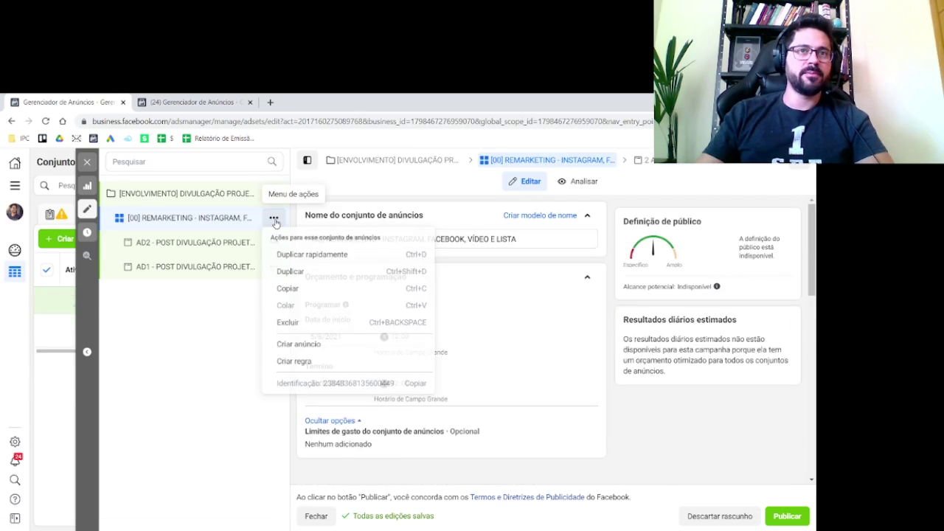
{"action": "left_click", "coordinate": [288, 272]}
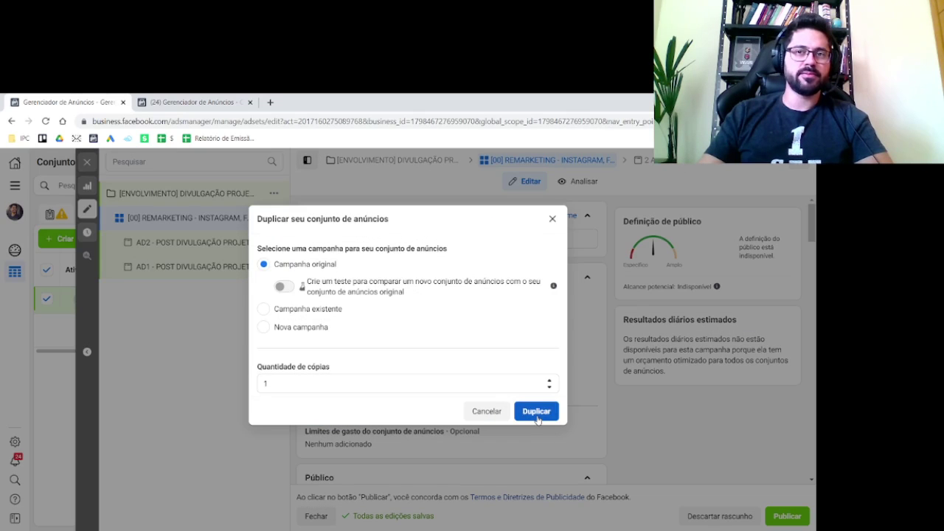
{"action": "left_click", "coordinate": [537, 412]}
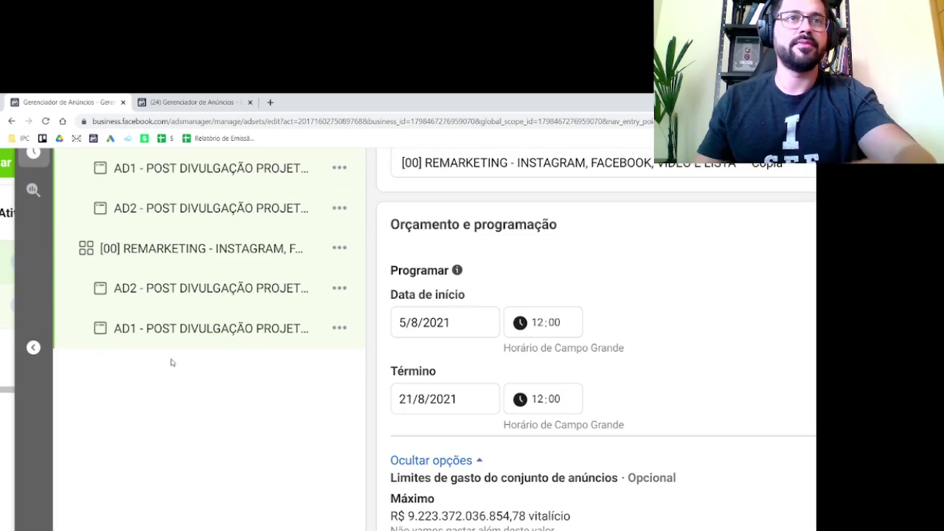
- Rename the duplicated ad set as "[01] SEMELHANTE - INSTAGRAM, FACEBOOK, VÍDEO E LISTA"
{"action": "scroll", "coordinate": [171, 362], "scroll_direction": "up", "scroll_amount": 2}
{"action": "scroll", "coordinate": [172, 362], "scroll_direction": "left", "scroll_amount": 1}
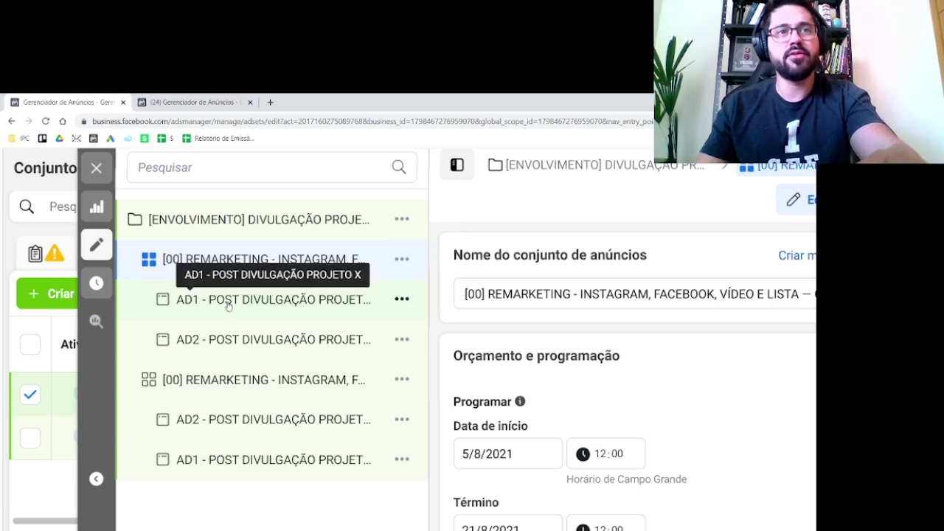
{"action": "key", "text": "ctrl+minus"}
{"action": "key", "text": "ctrl+minus"}
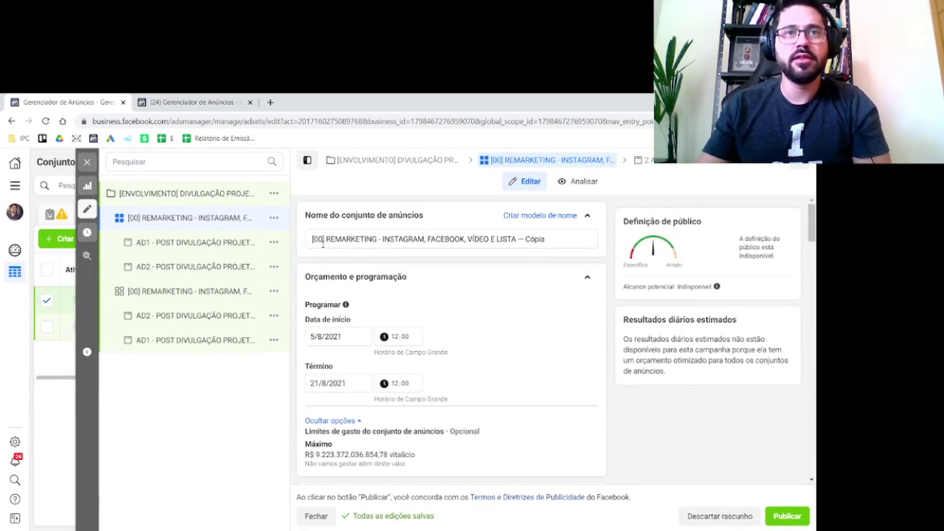
{"action": "left_click_drag", "start_coordinate": [518, 239], "coordinate": [548, 237]}
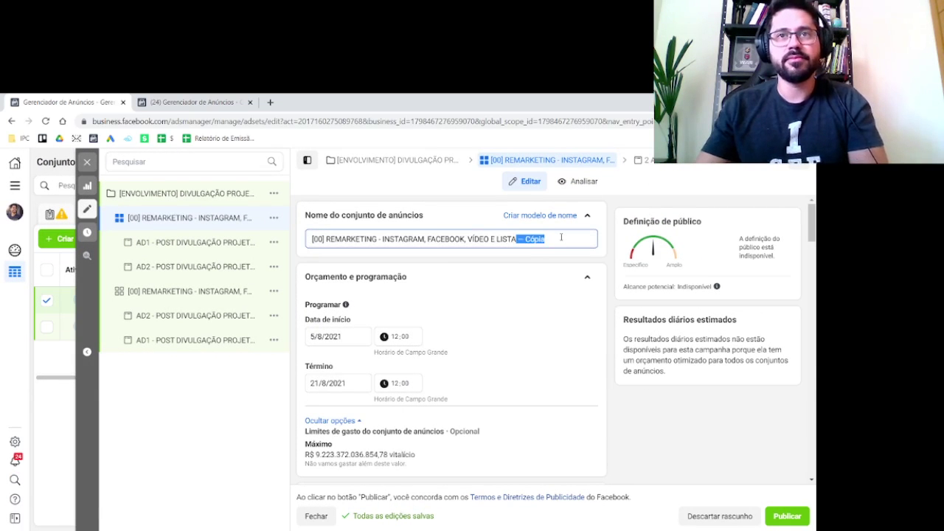
{"action": "double_click", "coordinate": [319, 239]}
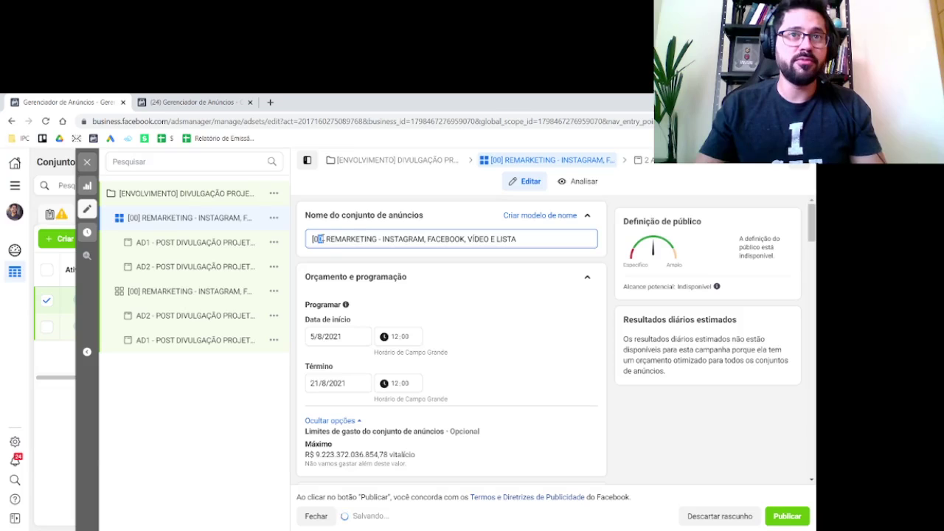
{"action": "type", "text": "01"}
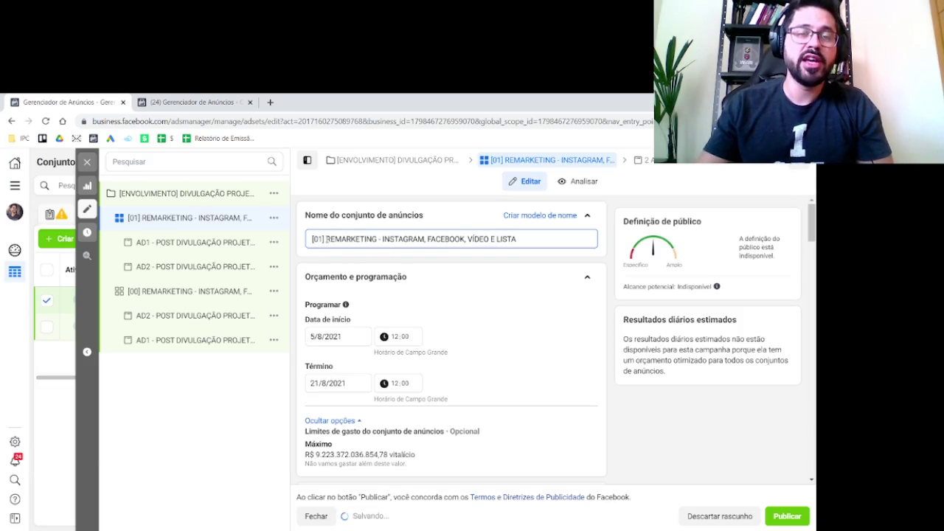
{"action": "left_click_drag", "start_coordinate": [326, 239], "coordinate": [379, 239]}
{"action": "type", "text": "SEMELHANTE"}
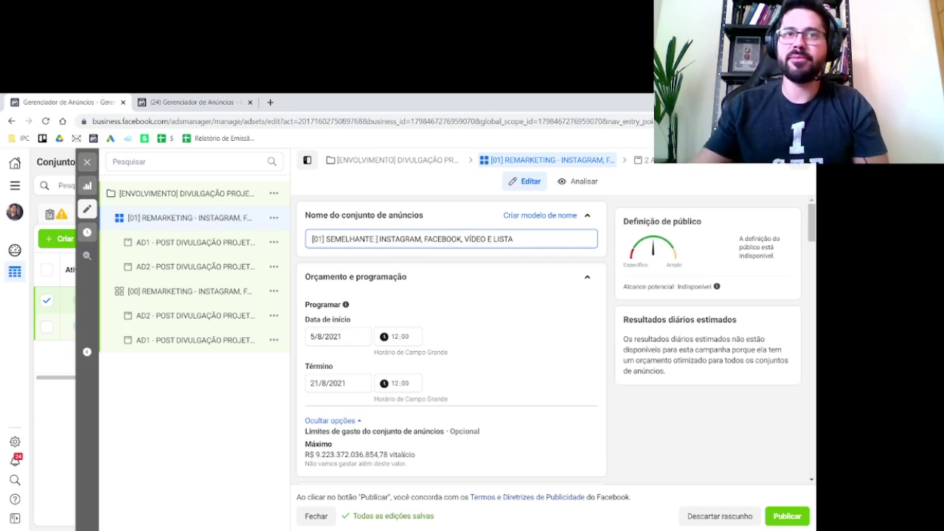
{"action": "left_click", "coordinate": [396, 264]}
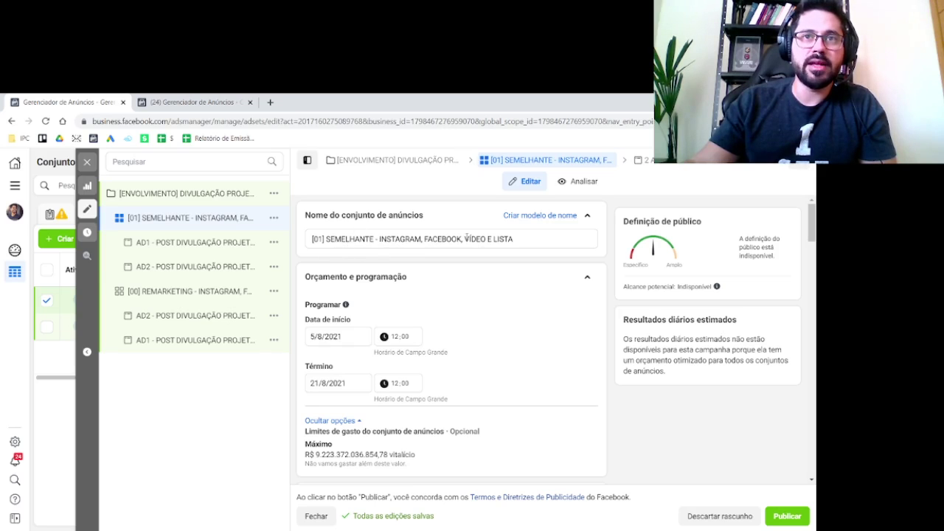
- Remove all custom audiences from ad set [01]: the MailChimp list, Instagram engagement, 25% video views and Facebook engagement
{"action": "scroll", "coordinate": [360, 255], "scroll_direction": "down", "scroll_amount": 5}
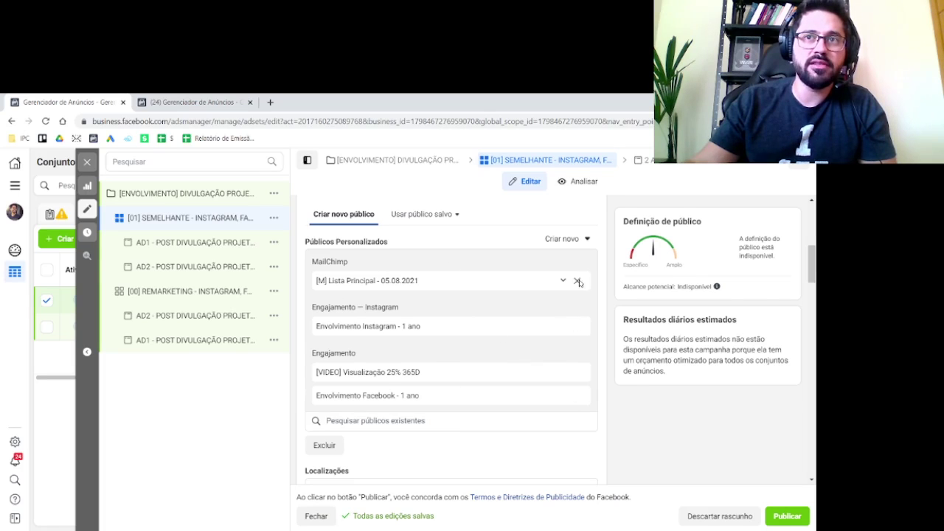
{"action": "left_click", "coordinate": [577, 281]}
{"action": "left_click", "coordinate": [577, 282]}
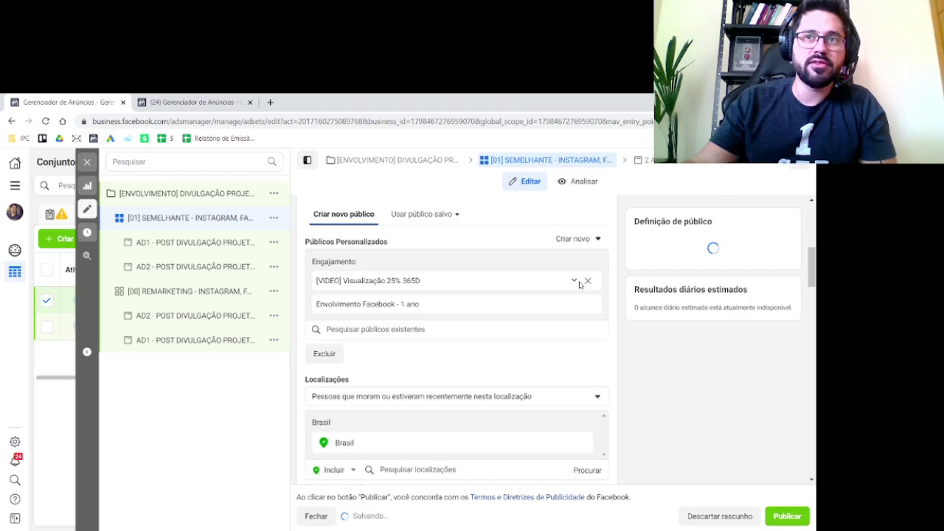
{"action": "left_click", "coordinate": [578, 281]}
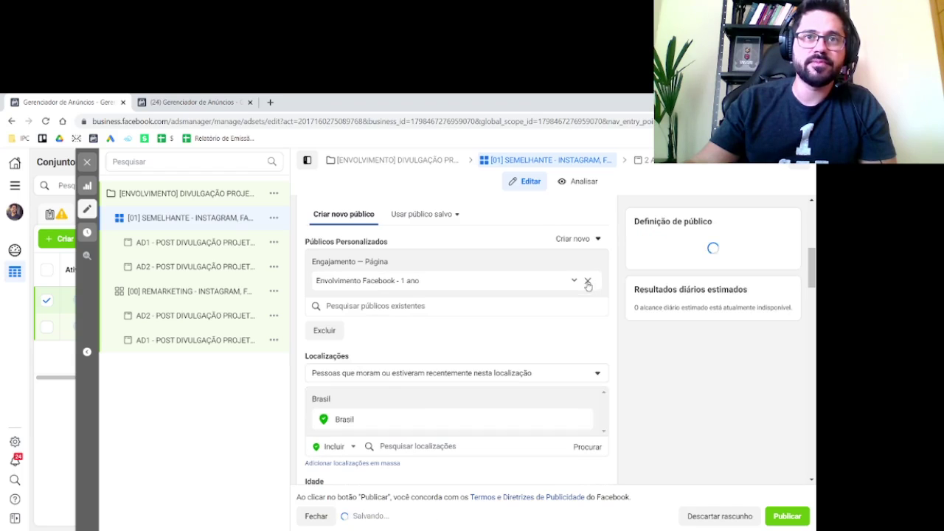
{"action": "left_click", "coordinate": [577, 283]}
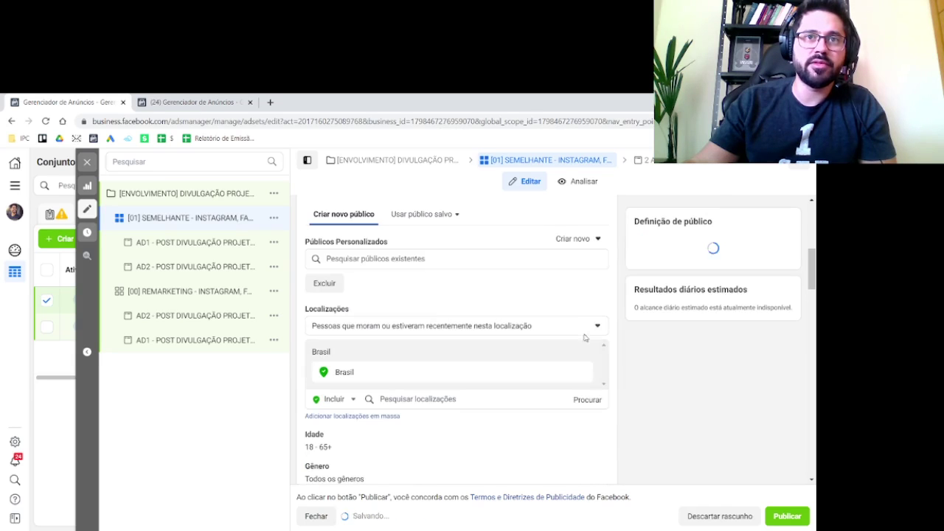
- Search the existing audiences for "semel" and add "Semelhante (1%) - [M] Lista Principal - 05.08.2021" to ad set [01]
{"action": "left_click", "coordinate": [342, 258]}
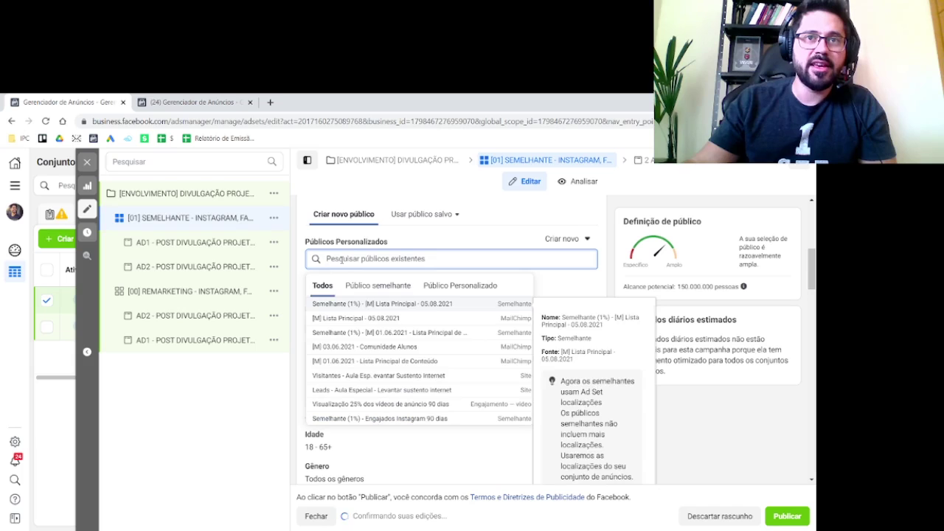
{"action": "type", "text": "semel"}
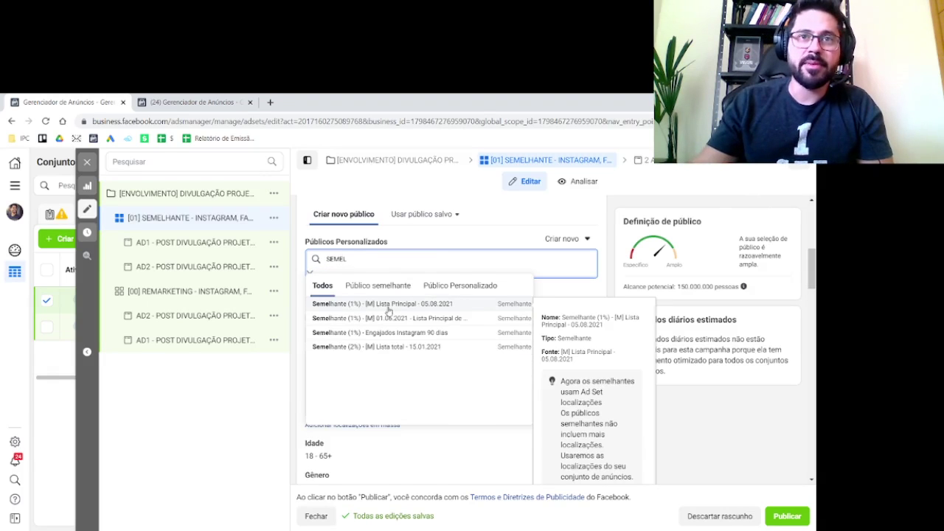
{"action": "left_click", "coordinate": [420, 305]}
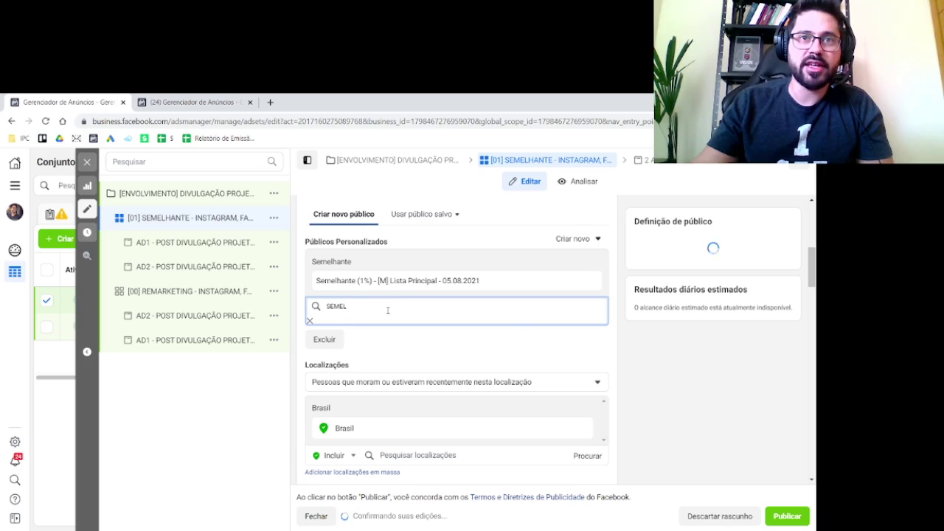
- Search the existing audiences for "LOO" instead and add "Lookalike (1%) - Envolvimento Facebook - 1 ano" to ad set [01]
{"action": "left_click", "coordinate": [388, 310]}
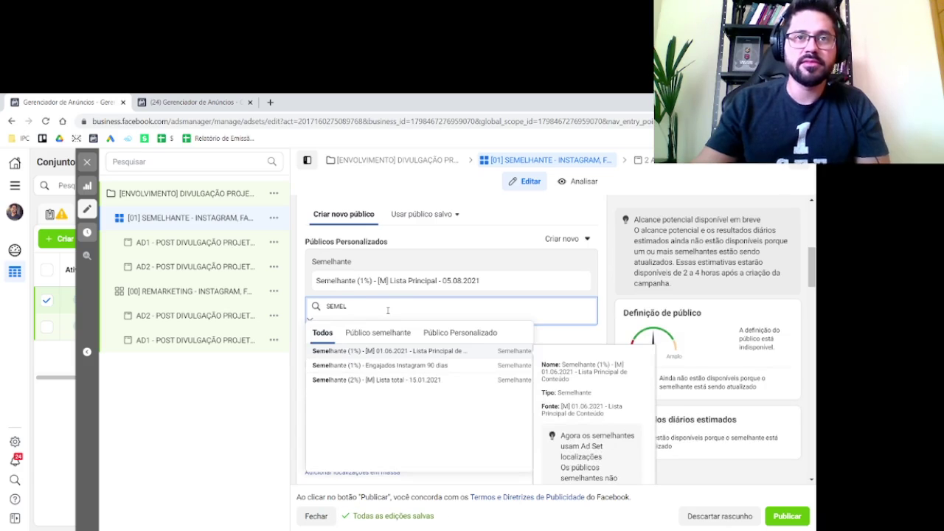
{"action": "key", "text": "BackSpace"}
{"action": "key", "text": "BackSpace"}
{"action": "key", "text": "BackSpace"}
{"action": "key", "text": "BackSpace"}
{"action": "key", "text": "BackSpace"}
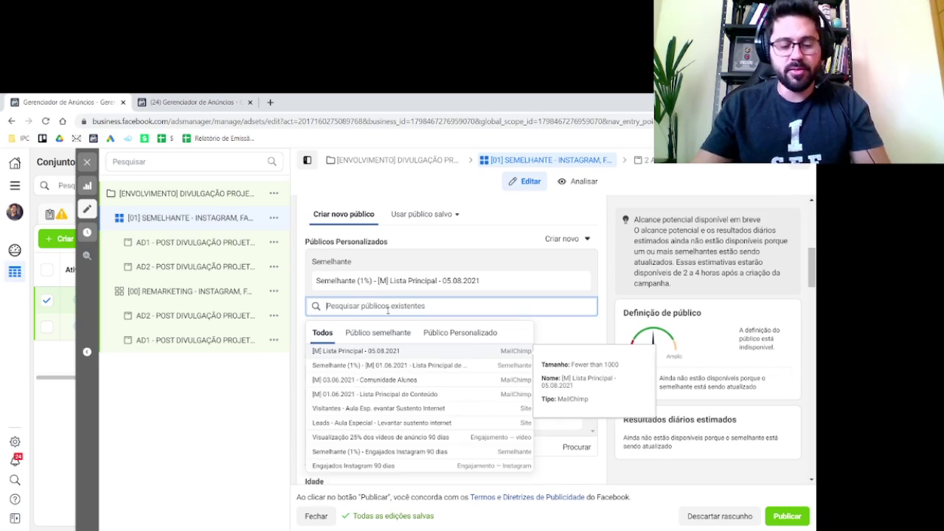
{"action": "type", "text": "LOO"}
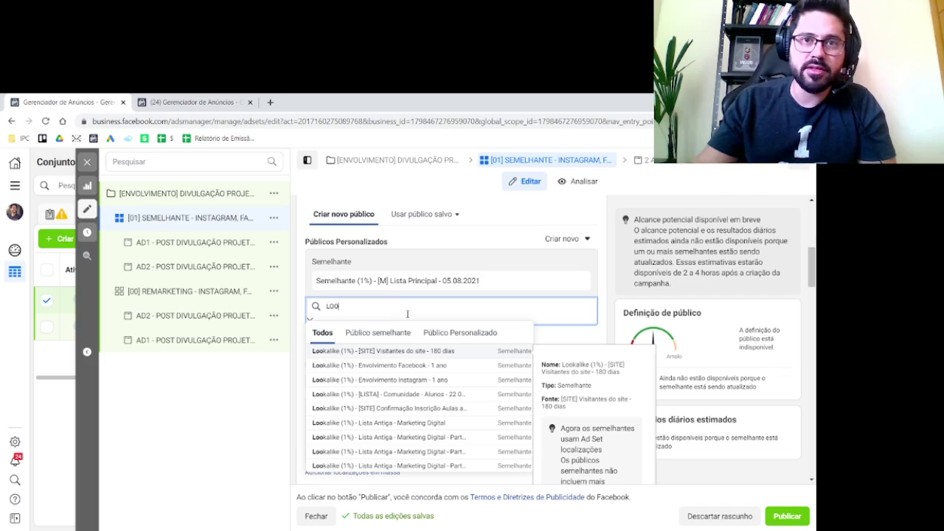
{"action": "left_click", "coordinate": [442, 367]}
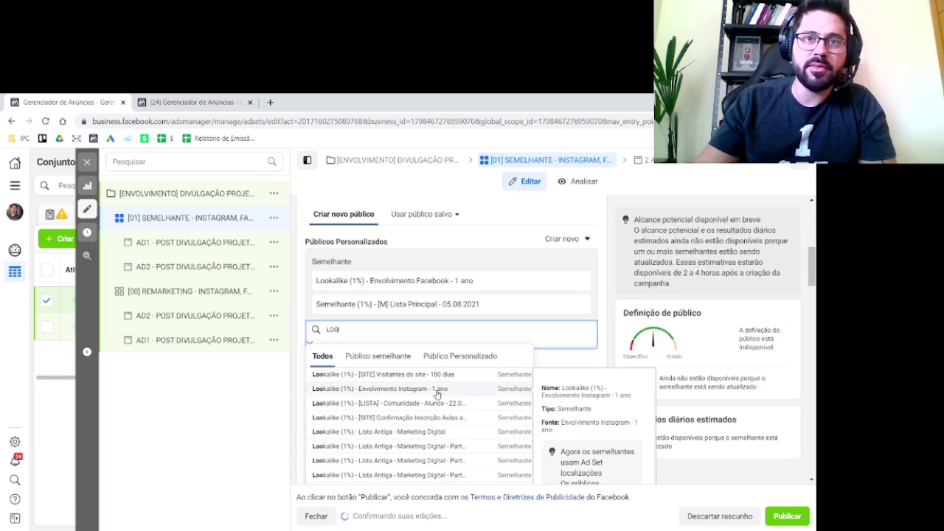
- Add the lookalike audiences "Lookalike (1%) - Envolvimento Instagram - 1 ano" and "Lookalike (1%) - Visualização vídeo 75% - 1 ano" to ad set [01]
{"action": "left_click", "coordinate": [438, 389]}
{"action": "scroll", "coordinate": [442, 436], "scroll_direction": "down", "scroll_amount": 2}
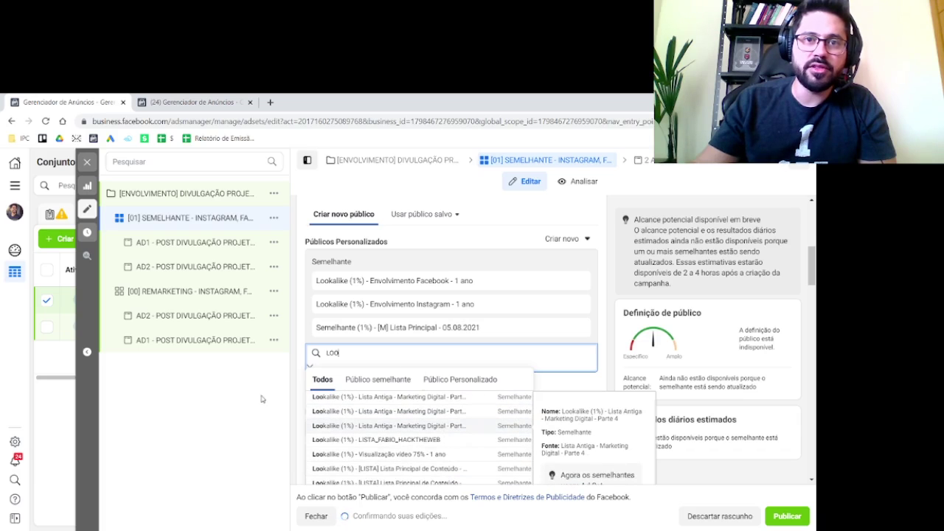
{"action": "scroll", "coordinate": [476, 337], "scroll_direction": "down", "scroll_amount": 2}
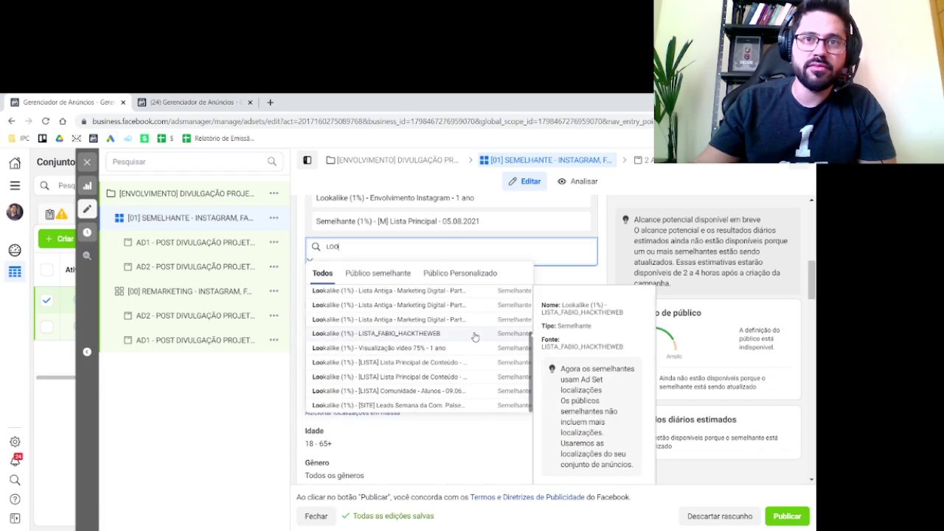
{"action": "scroll", "coordinate": [475, 336], "scroll_direction": "up", "scroll_amount": 3}
{"action": "scroll", "coordinate": [476, 336], "scroll_direction": "down", "scroll_amount": 3}
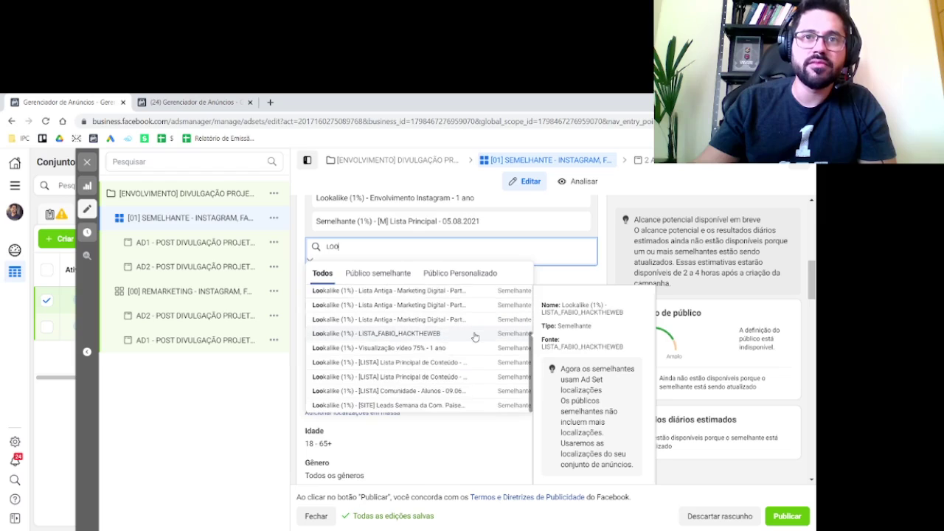
{"action": "left_click", "coordinate": [424, 352]}
{"action": "scroll", "coordinate": [476, 350], "scroll_direction": "up", "scroll_amount": 2}
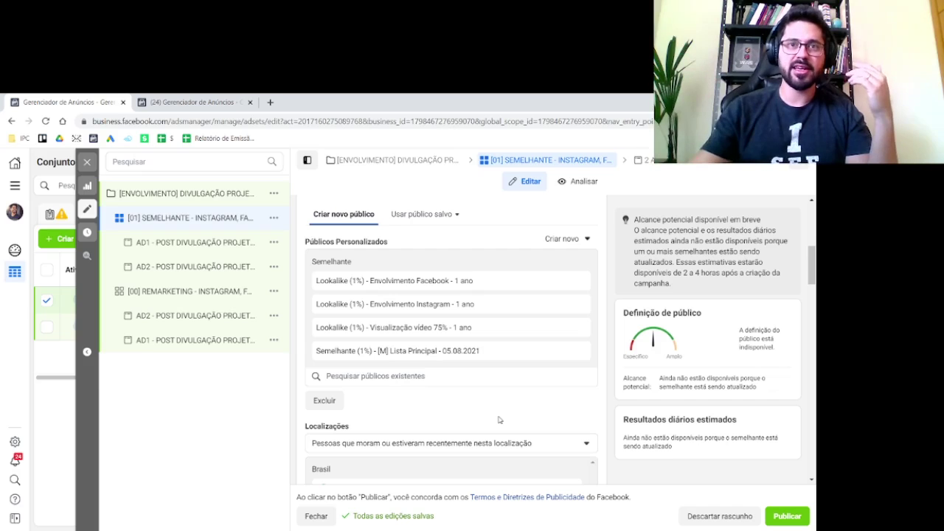
- Check ad set [01]'s name against its selected lookalike audiences, and close the ad set editor
{"action": "scroll", "coordinate": [494, 324], "scroll_direction": "up", "scroll_amount": 5}
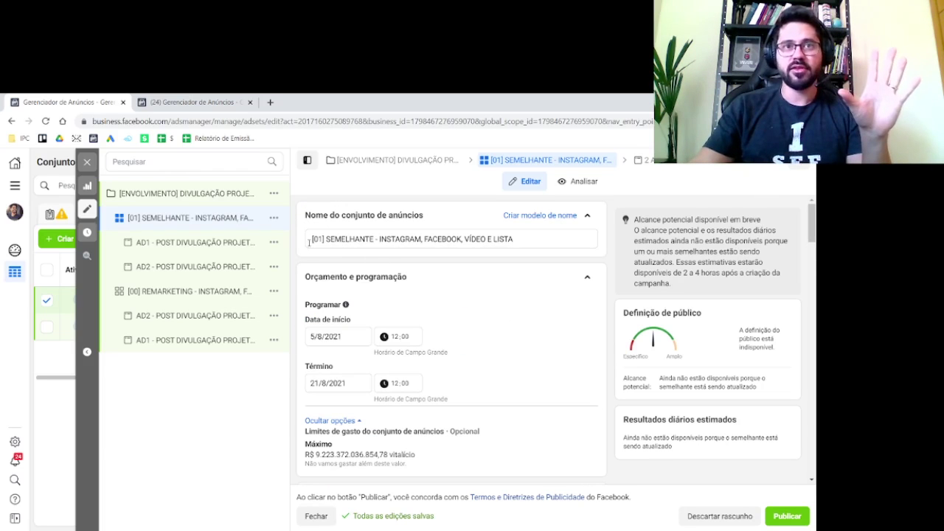
{"action": "left_click_drag", "start_coordinate": [317, 240], "coordinate": [515, 245]}
{"action": "scroll", "coordinate": [509, 248], "scroll_direction": "down", "scroll_amount": 5}
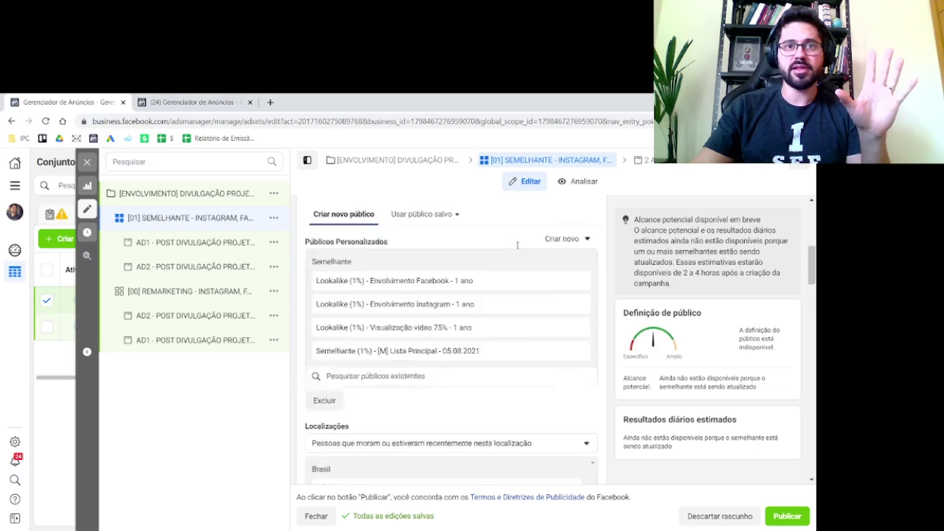
{"action": "scroll", "coordinate": [509, 248], "scroll_direction": "up", "scroll_amount": 1}
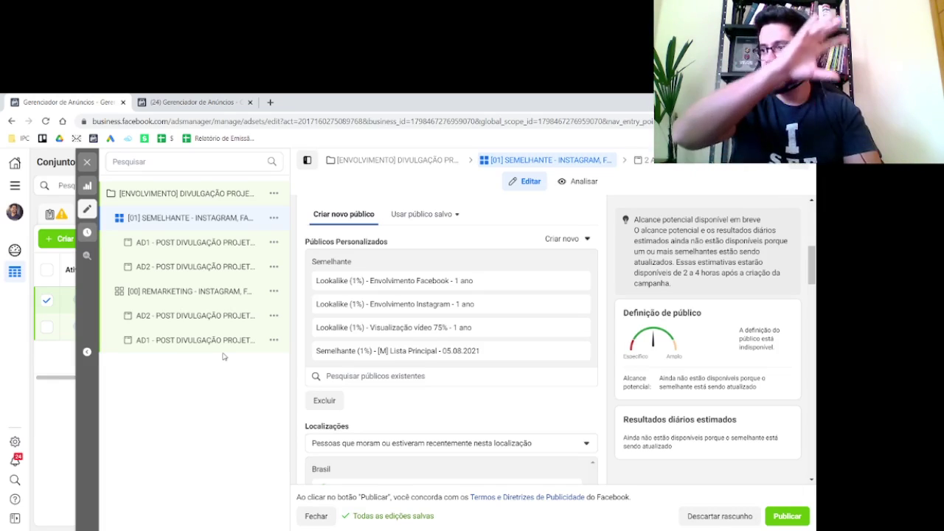
{"action": "left_click", "coordinate": [94, 165]}
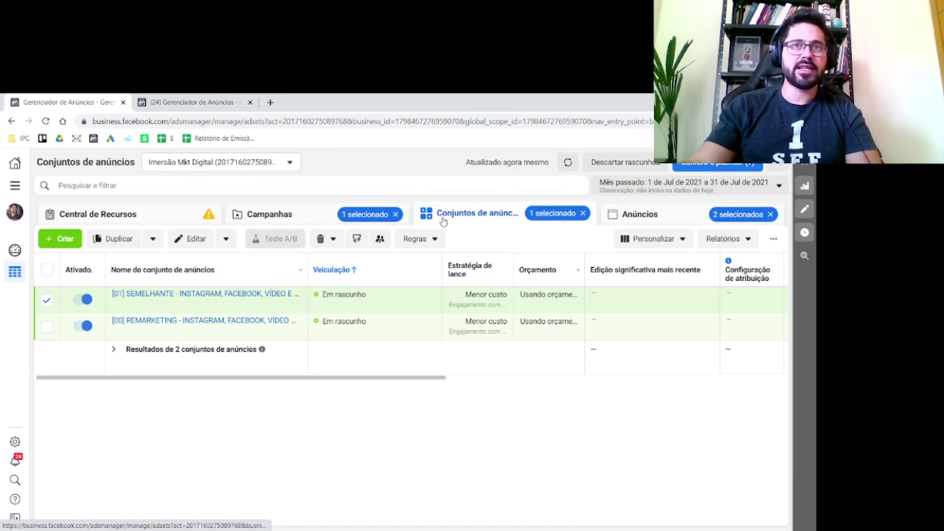
- Review the draft Projeto X campaign level by level: the campaign, its ad sets and the ads inside them
{"action": "left_click", "coordinate": [291, 212]}
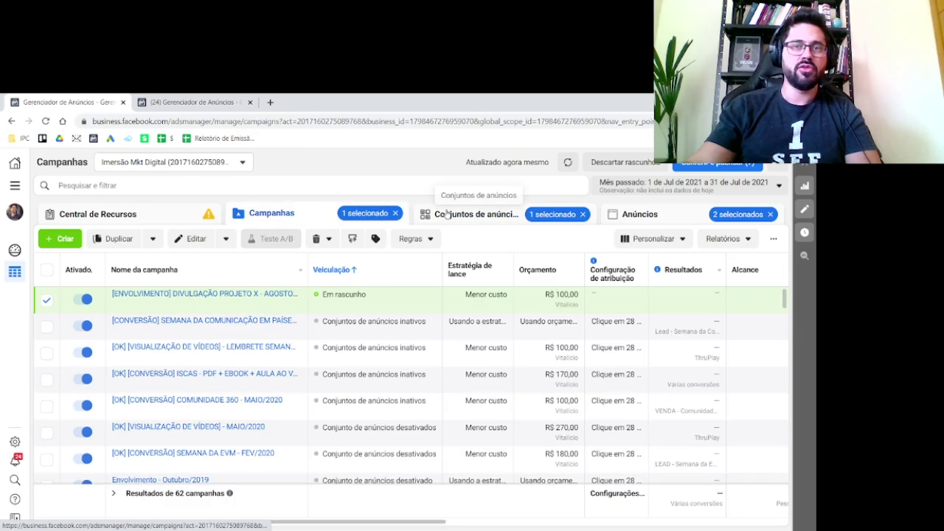
{"action": "left_click", "coordinate": [446, 213]}
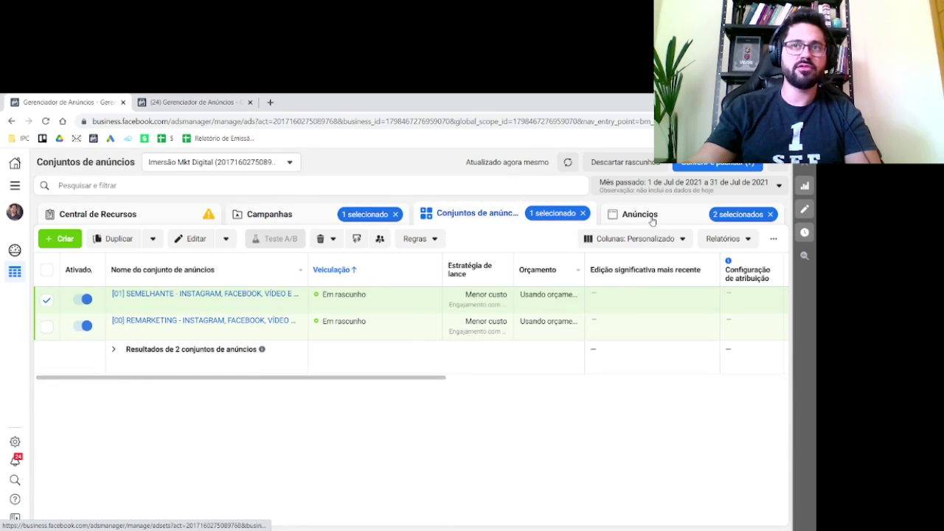
{"action": "left_click", "coordinate": [652, 221]}
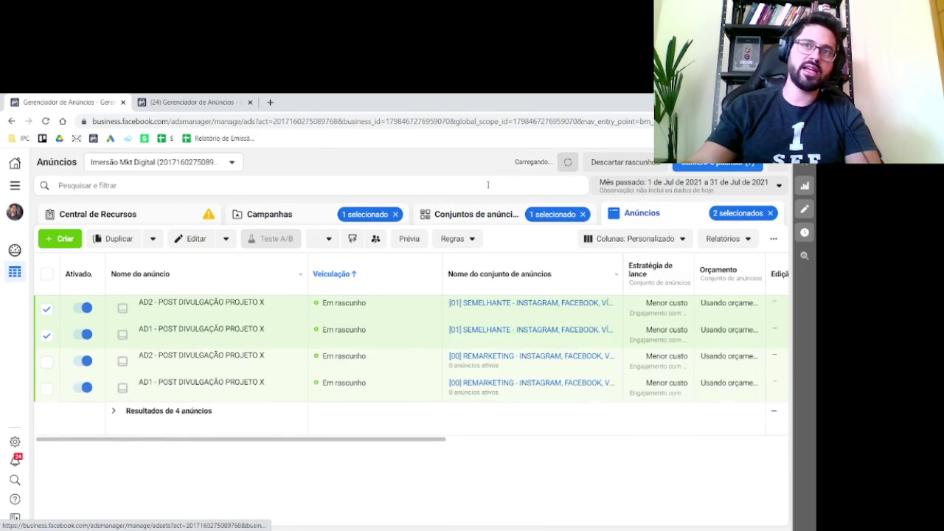
{"action": "left_click", "coordinate": [292, 213]}
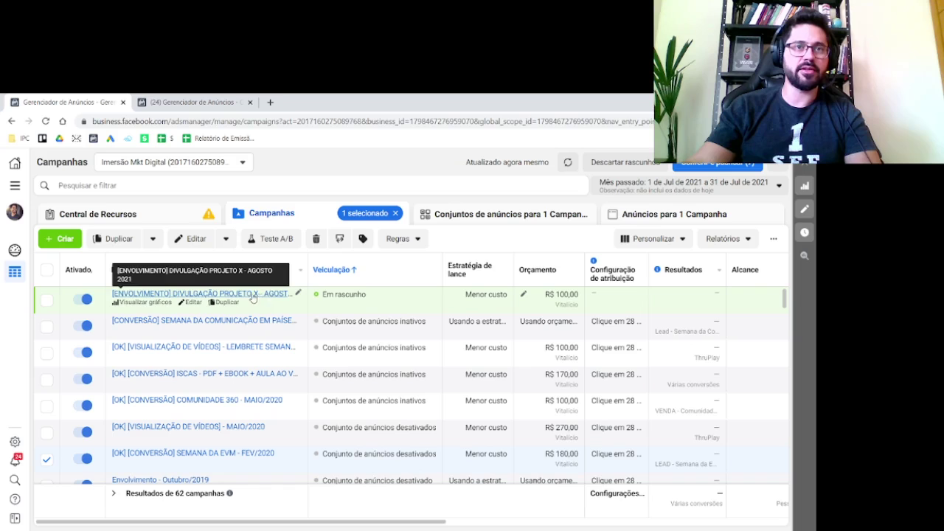
{"action": "left_click", "coordinate": [145, 294]}
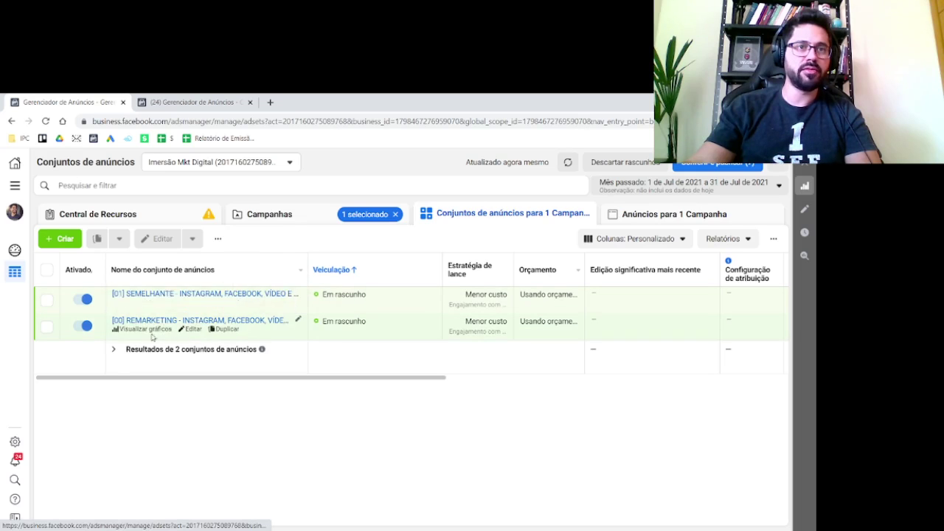
{"action": "left_click", "coordinate": [156, 298]}
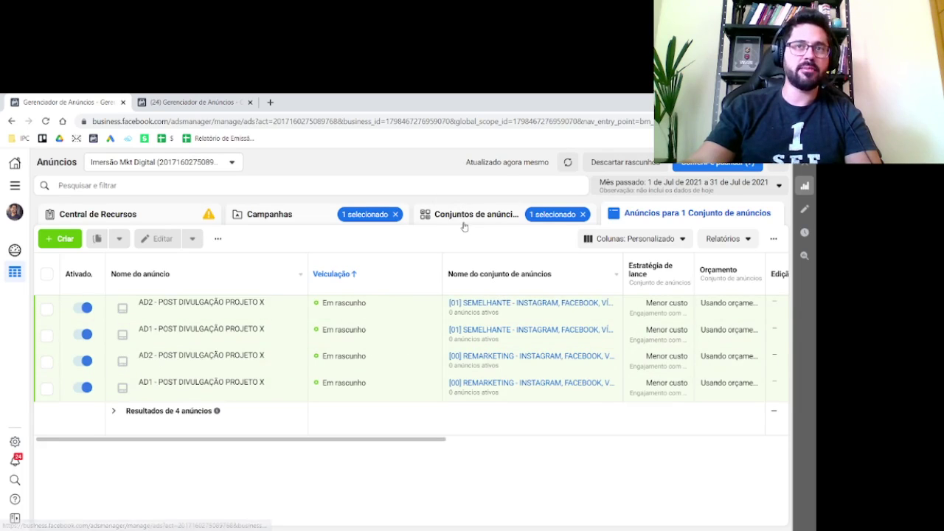
{"action": "left_click", "coordinate": [506, 219]}
- Publish all draft items of the campaign and open the details of the publishing errors
{"action": "left_click", "coordinate": [733, 169]}
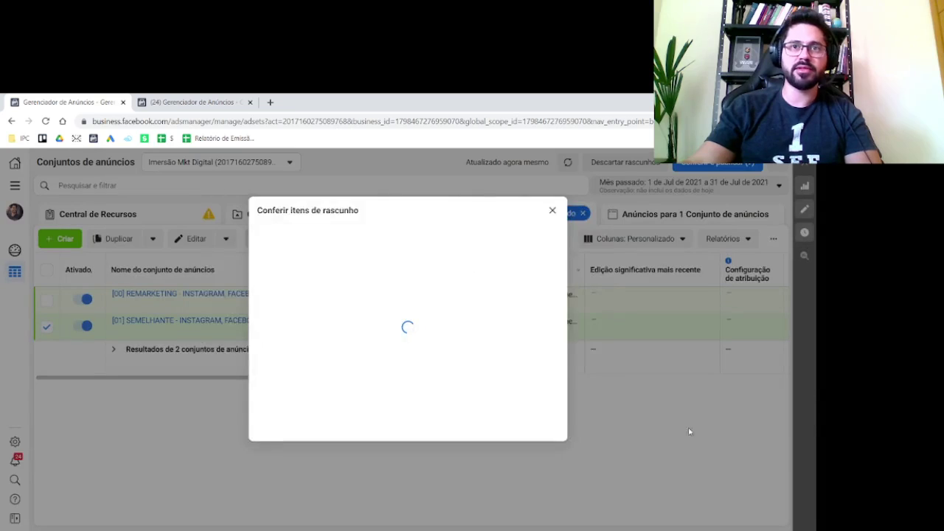
{"action": "left_click", "coordinate": [575, 387]}
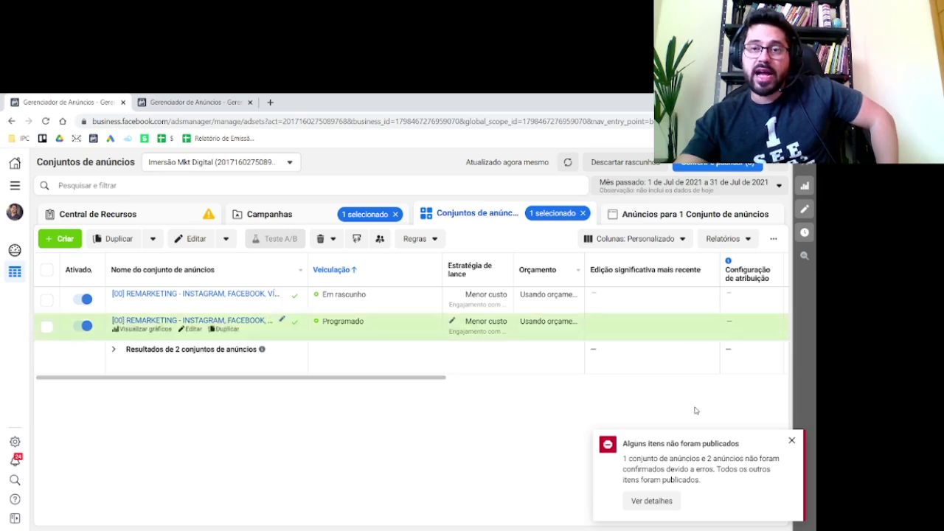
{"action": "left_click", "coordinate": [654, 502]}
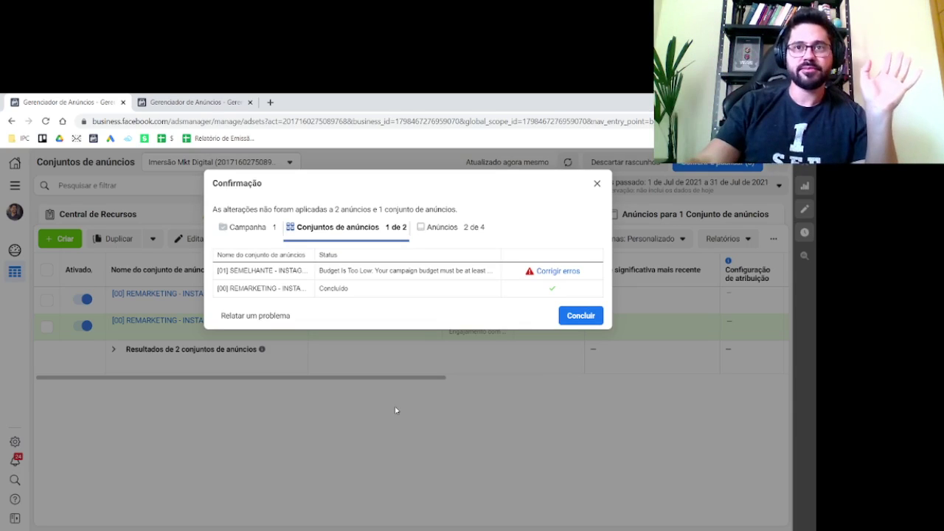
- From the error details of ad set [01], go to the parent campaign, set its total budget to R$ 200,00 and publish the change
{"action": "left_click", "coordinate": [558, 272]}
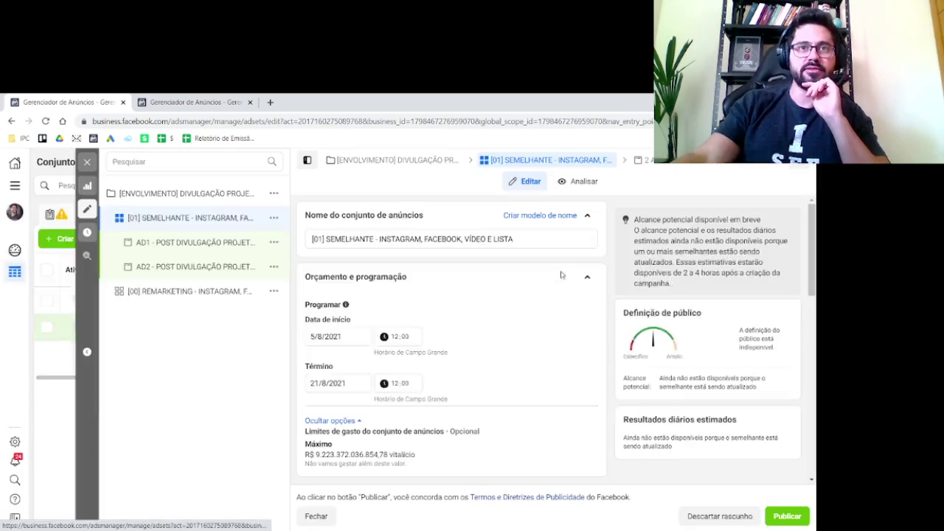
{"action": "scroll", "coordinate": [565, 322], "scroll_direction": "down", "scroll_amount": 2}
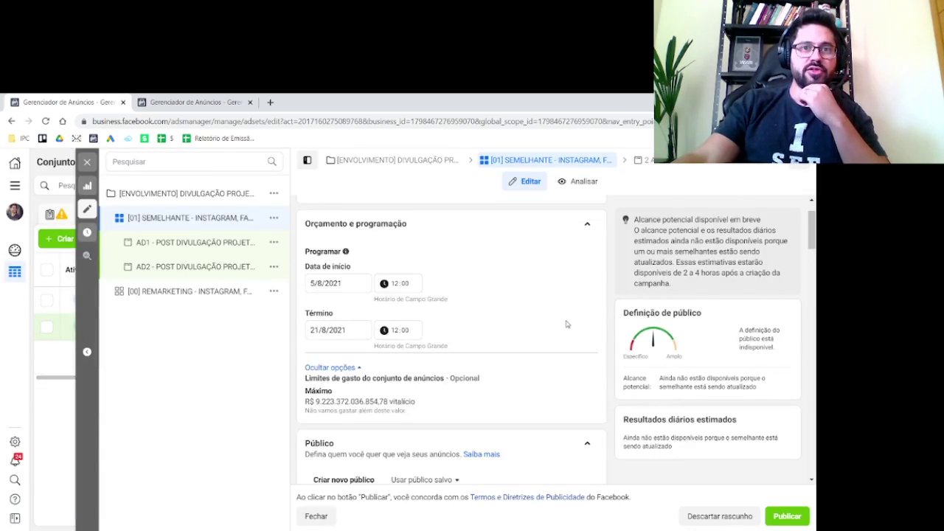
{"action": "scroll", "coordinate": [566, 324], "scroll_direction": "up", "scroll_amount": 1}
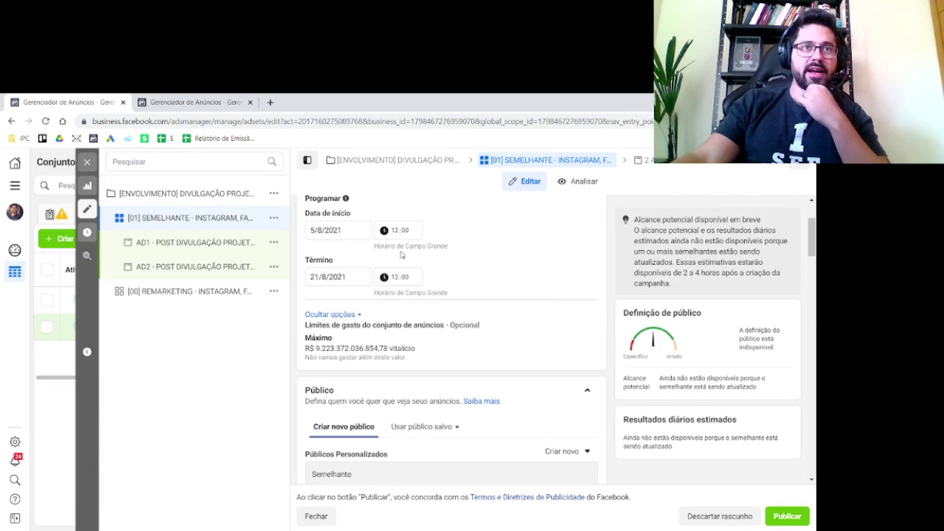
{"action": "left_click", "coordinate": [162, 194]}
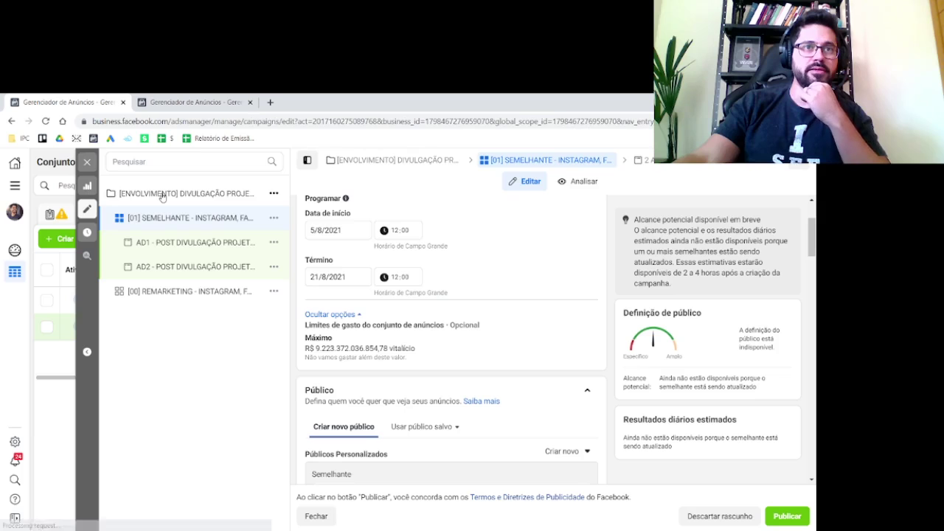
{"action": "scroll", "coordinate": [523, 306], "scroll_direction": "down", "scroll_amount": 5}
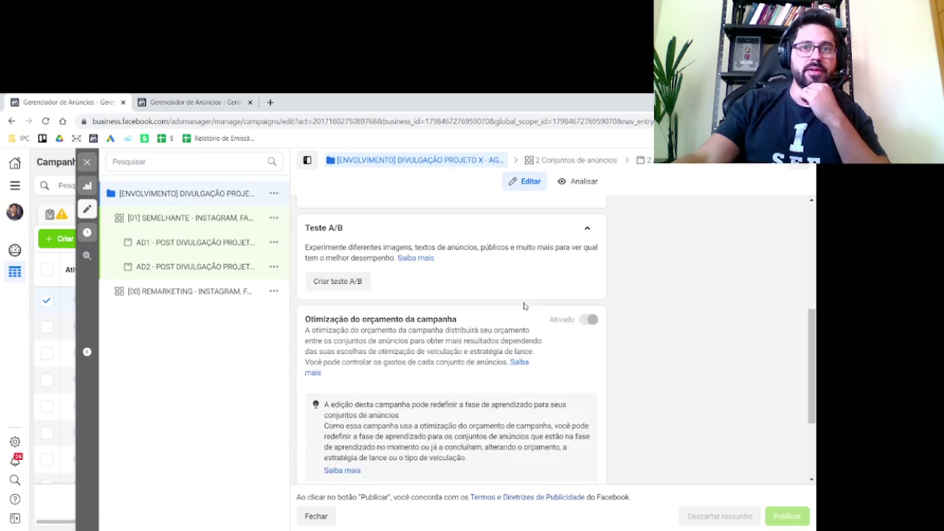
{"action": "scroll", "coordinate": [523, 305], "scroll_direction": "down", "scroll_amount": 2}
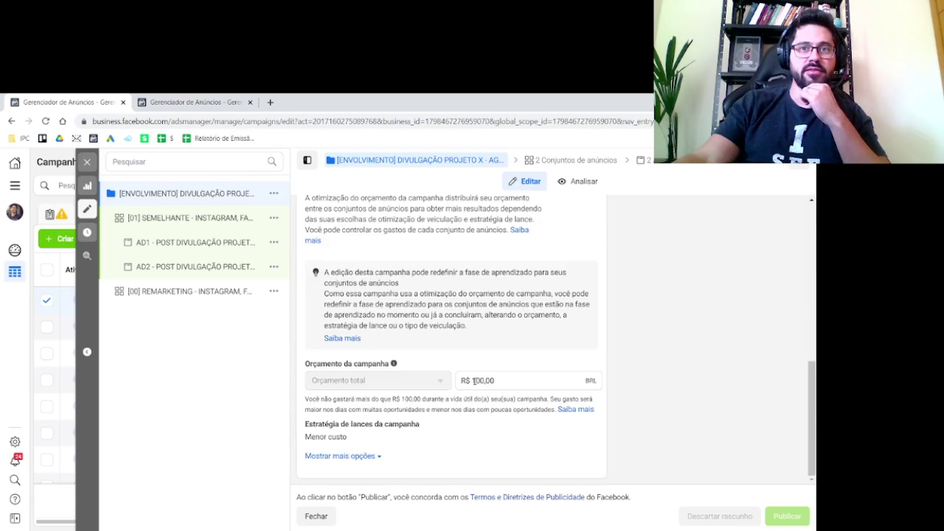
{"action": "left_click", "coordinate": [473, 380]}
{"action": "key", "text": "BackSpace"}
{"action": "type", "text": "2"}
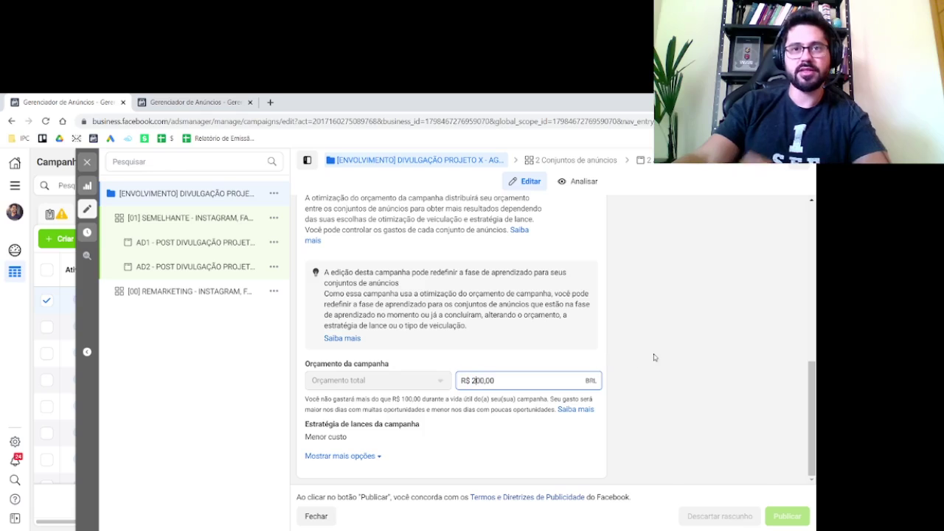
{"action": "left_click", "coordinate": [654, 358]}
{"action": "left_click", "coordinate": [777, 520]}
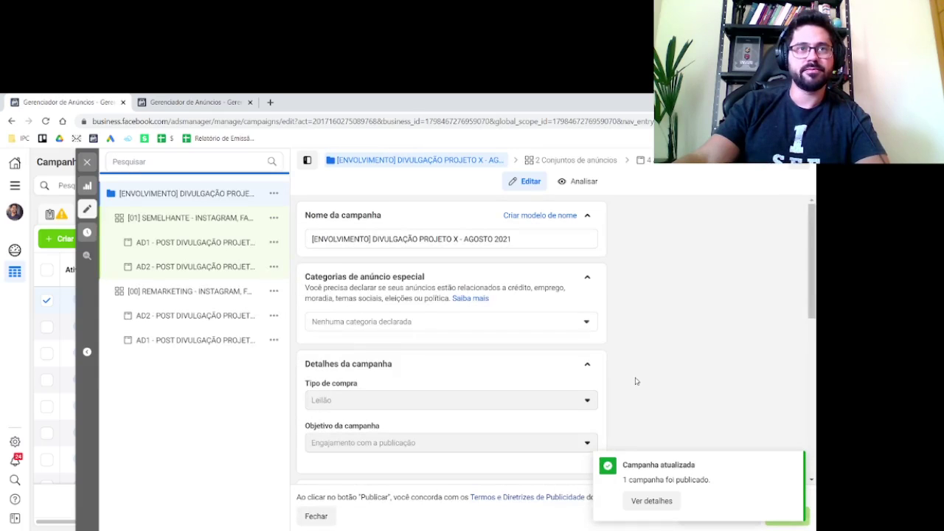
- Close the campaign editor and publish the remaining drafts: ad set [01] SEMELHANTE and its two ads
{"action": "left_click", "coordinate": [87, 161]}
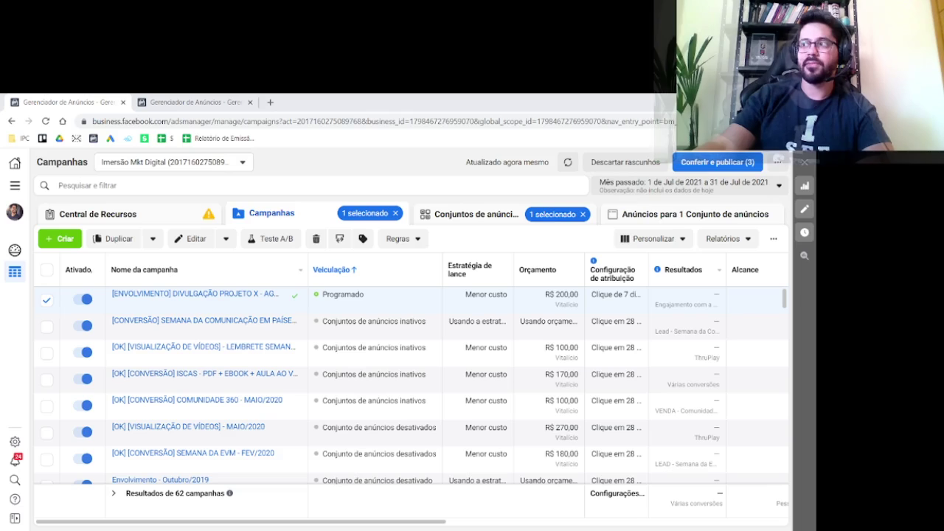
{"action": "left_click", "coordinate": [712, 163]}
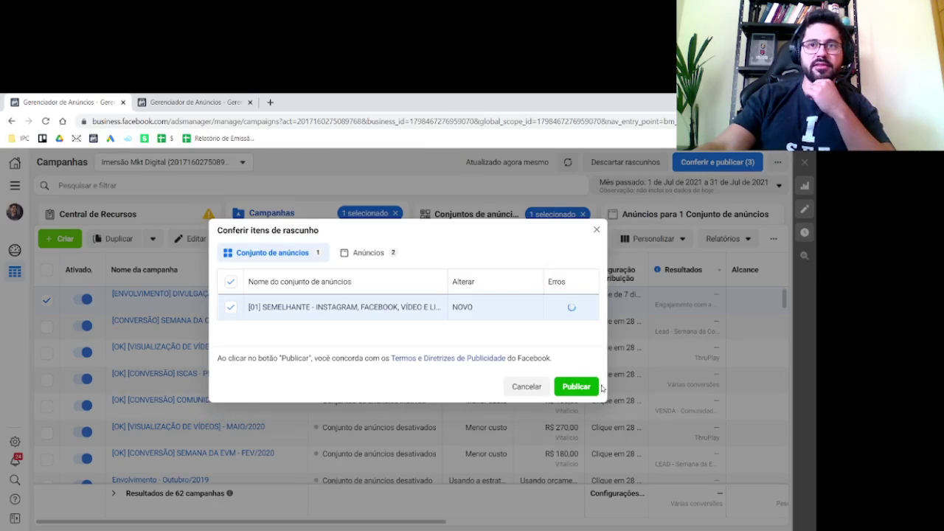
{"action": "left_click", "coordinate": [594, 387]}
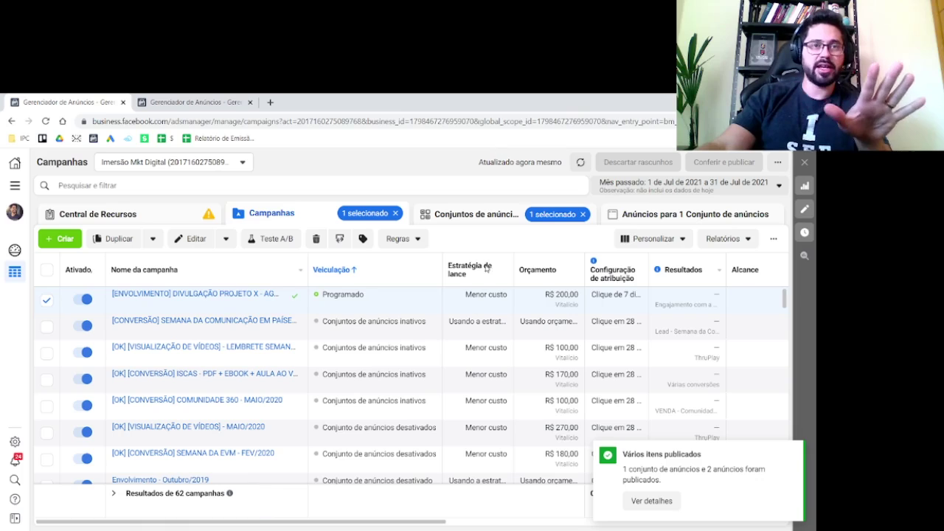
- Examine the delivery status of the published Projeto X campaign, its [00] and [01] ad sets and their ads
{"action": "left_click_drag", "start_coordinate": [365, 294], "coordinate": [332, 303]}
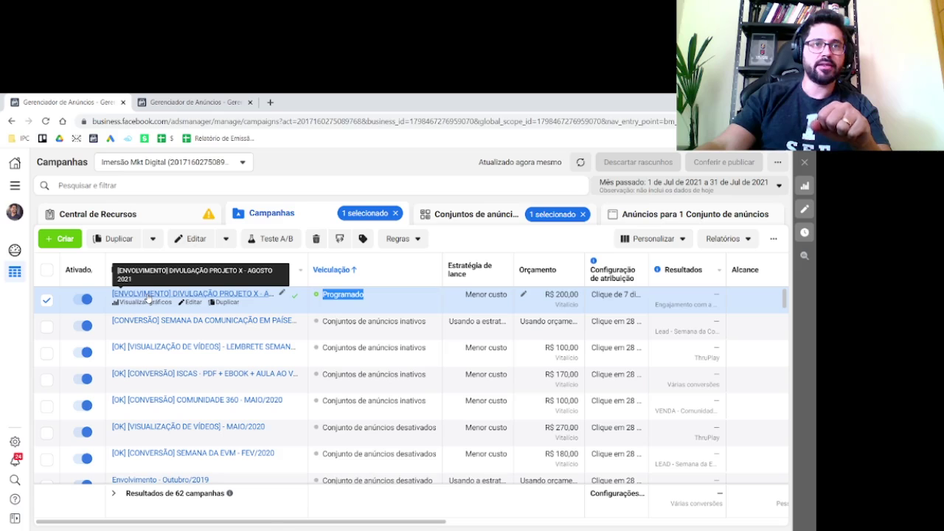
{"action": "left_click", "coordinate": [148, 295]}
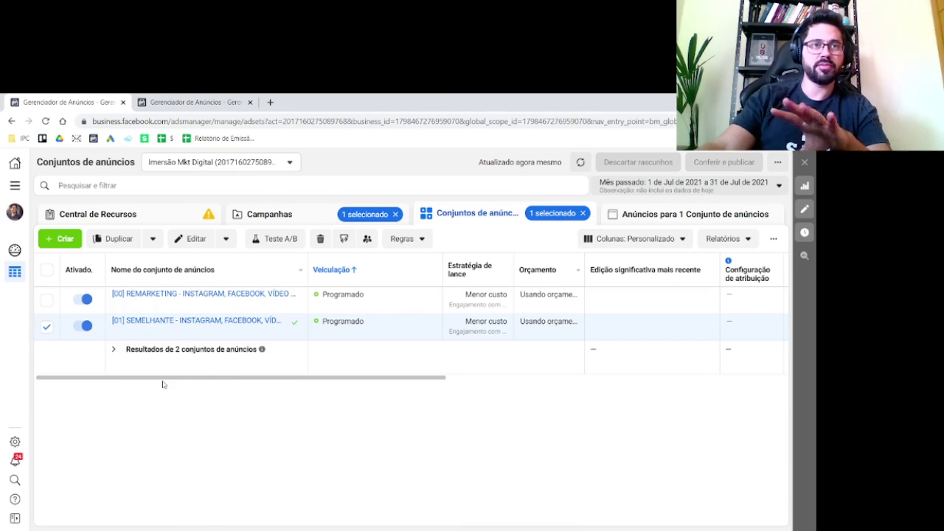
{"action": "left_click", "coordinate": [151, 323]}
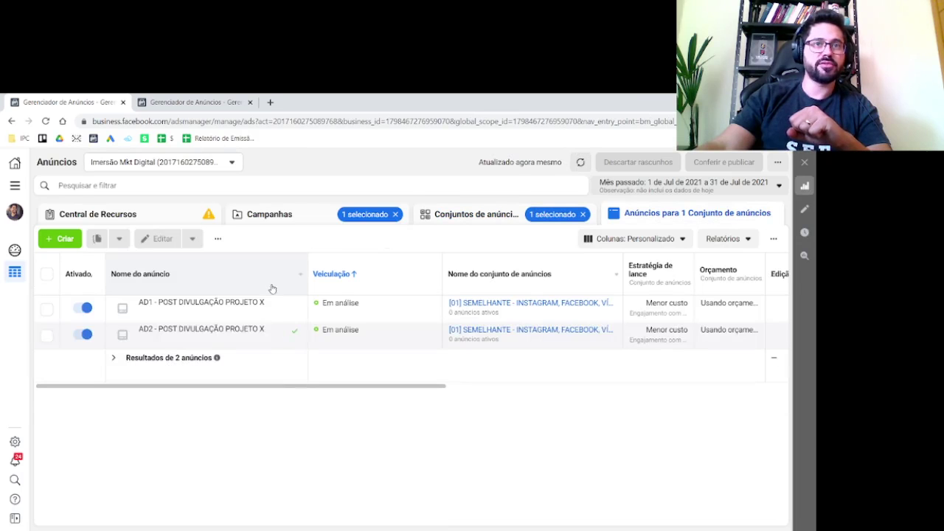
{"action": "left_click", "coordinate": [482, 218]}
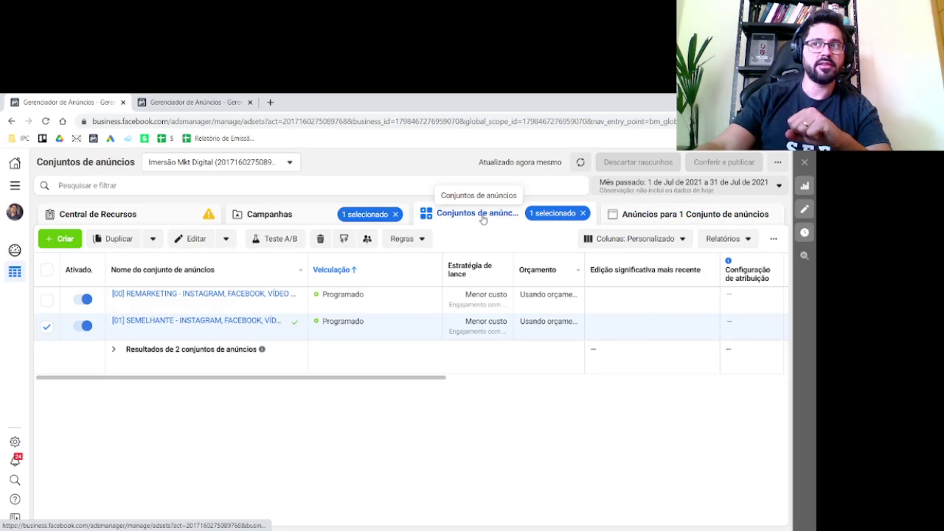
{"action": "left_click", "coordinate": [206, 296]}
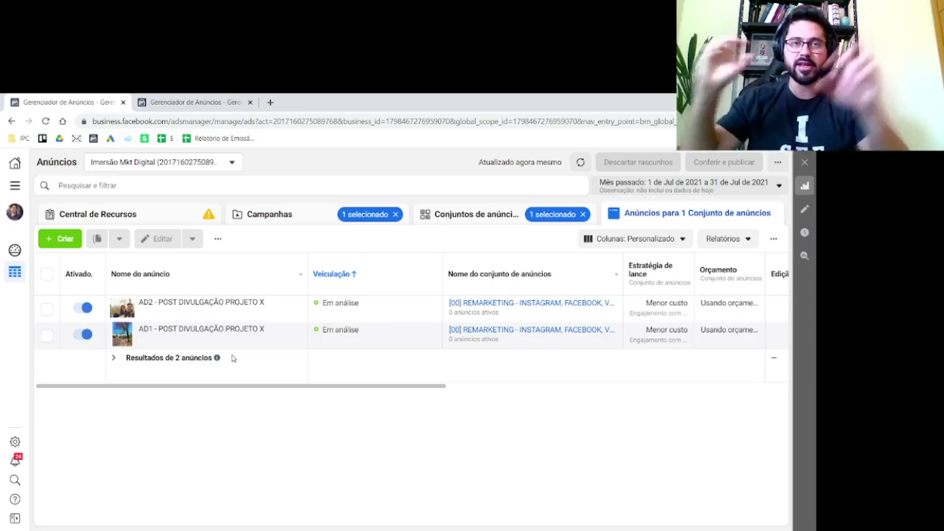
{"action": "left_click", "coordinate": [293, 213]}
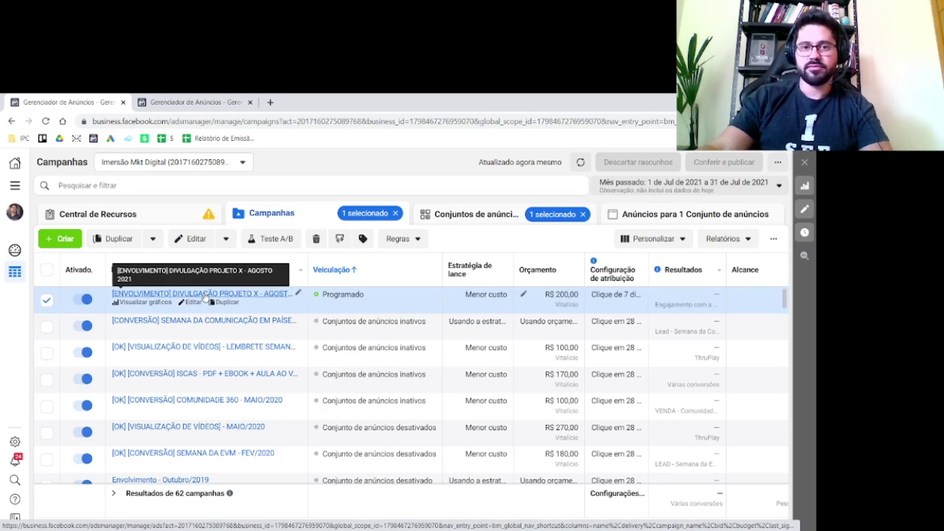
{"action": "left_click", "coordinate": [206, 295]}
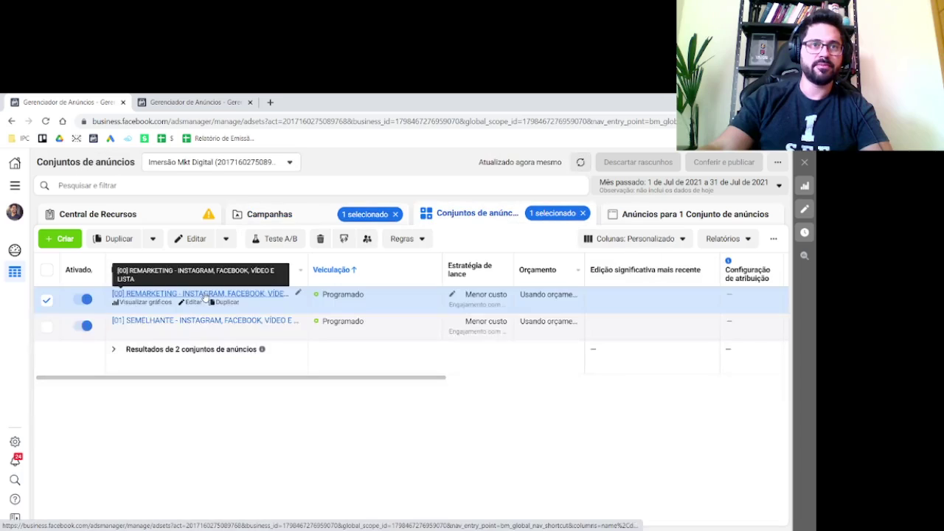
- Open the ads of the [00] REMARKETING ad set and duplicate AD2 once within the original campaign
{"action": "left_click", "coordinate": [165, 297]}
{"action": "right_click", "coordinate": [433, 302]}
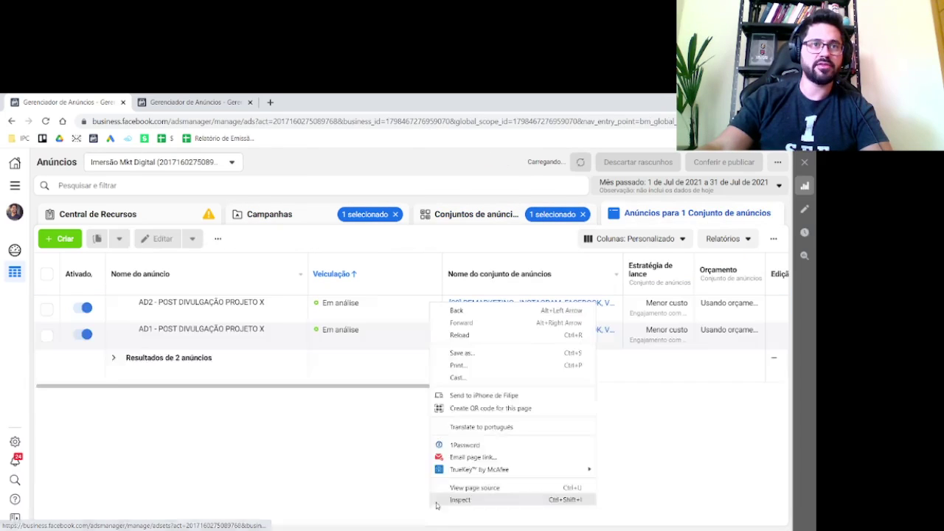
{"action": "left_click", "coordinate": [312, 472]}
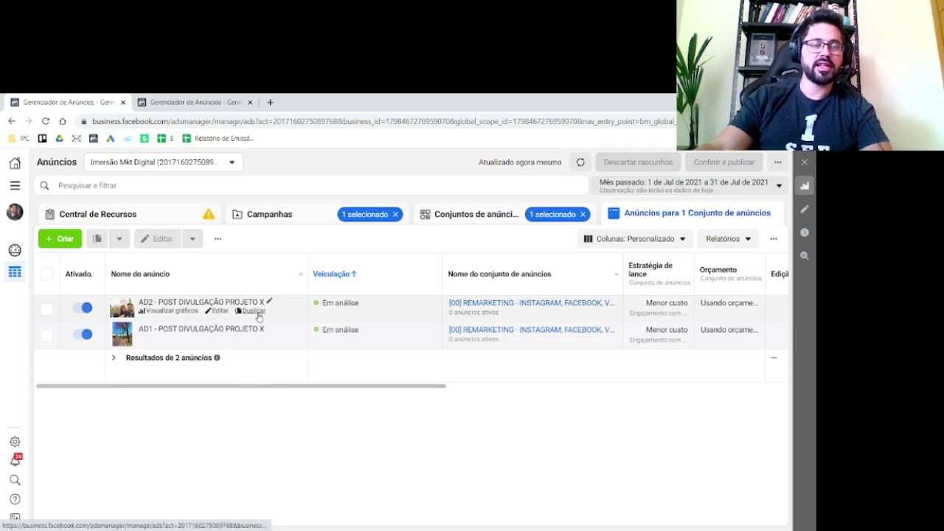
{"action": "left_click", "coordinate": [258, 316]}
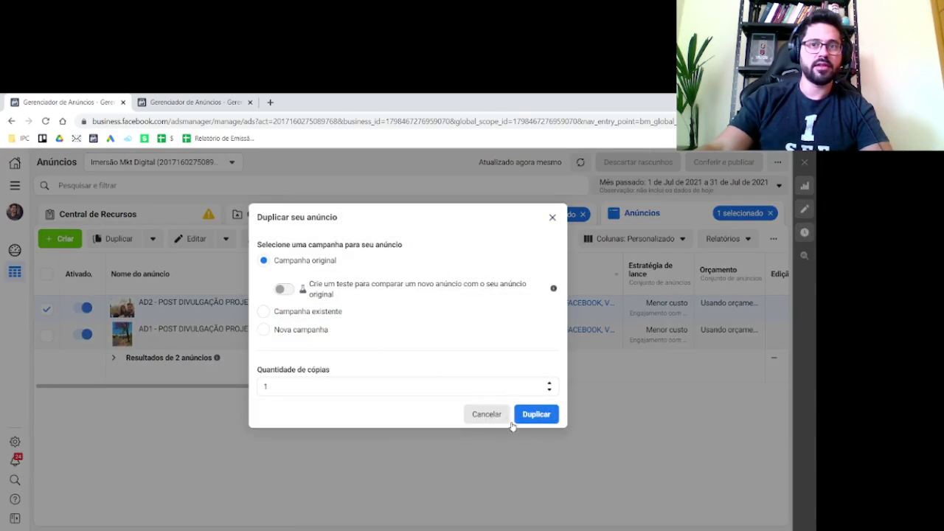
{"action": "left_click", "coordinate": [536, 417]}
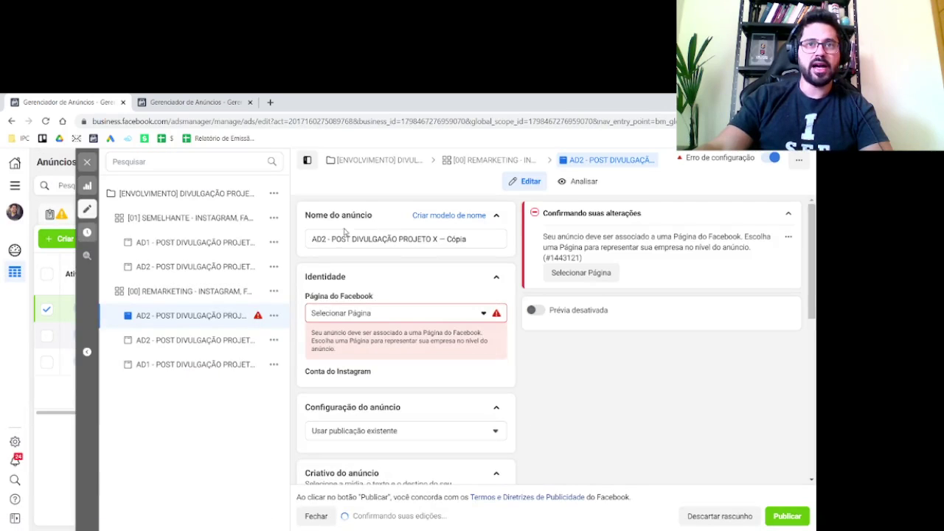
- Rename the duplicated ad as AD3 - POST DIVULGAÇÃO PROJETO X, removing the copy suffix
{"action": "left_click", "coordinate": [321, 239]}
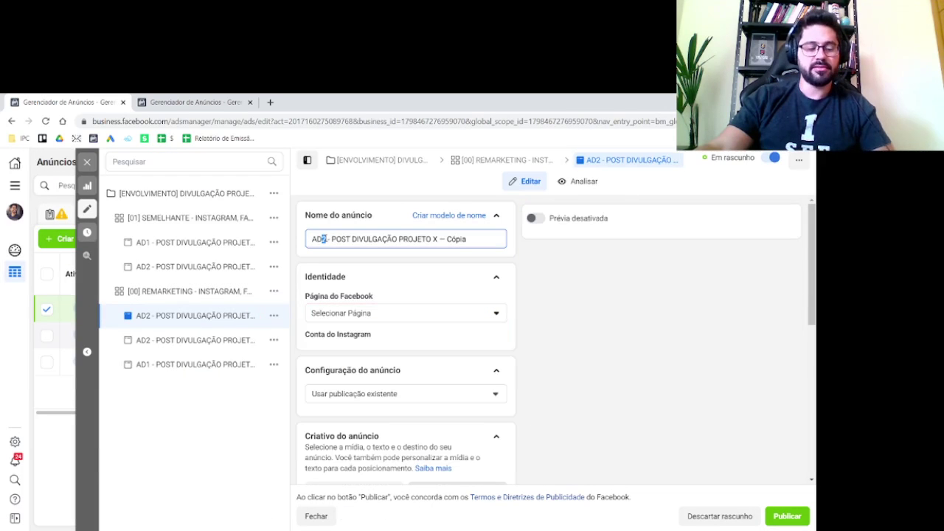
{"action": "type", "text": "3"}
{"action": "left_click_drag", "start_coordinate": [438, 240], "coordinate": [472, 240]}
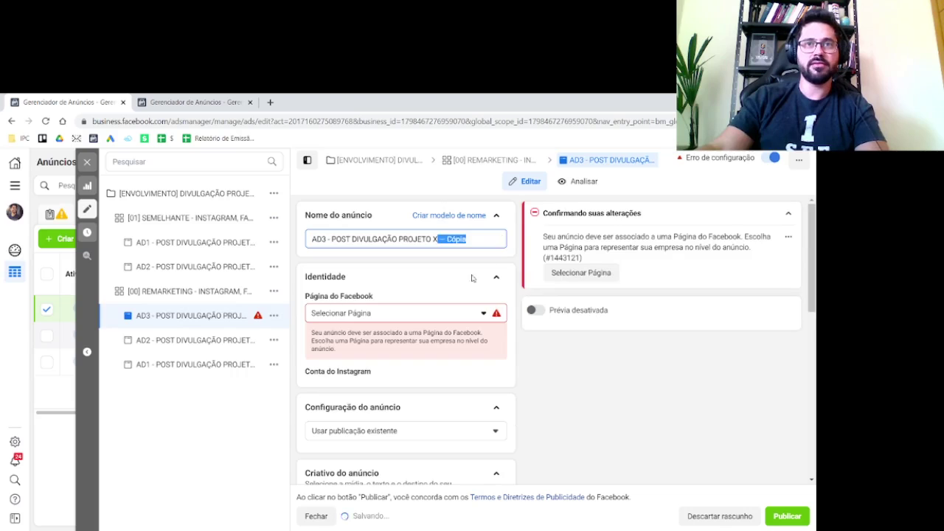
{"action": "key", "text": "BackSpace"}
{"action": "left_click", "coordinate": [451, 278]}
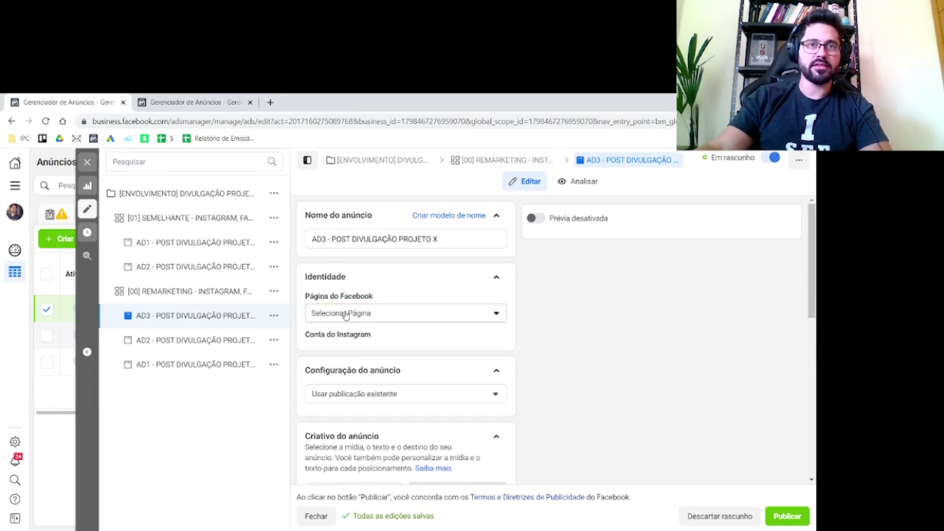
- Search for the advertiser's personal-name Facebook Page and assign it as the identity of AD3
{"action": "left_click", "coordinate": [346, 314]}
{"action": "type", "text": "FILI"}
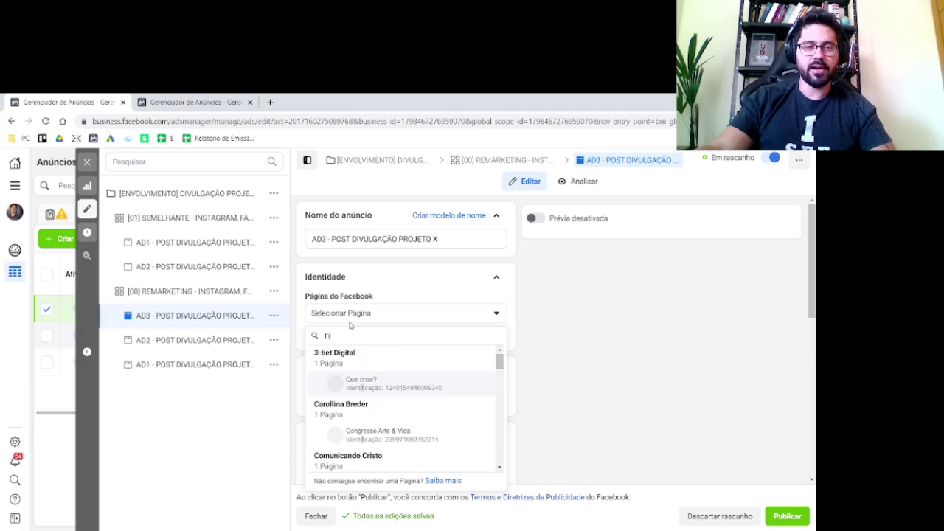
{"action": "left_click", "coordinate": [382, 432]}
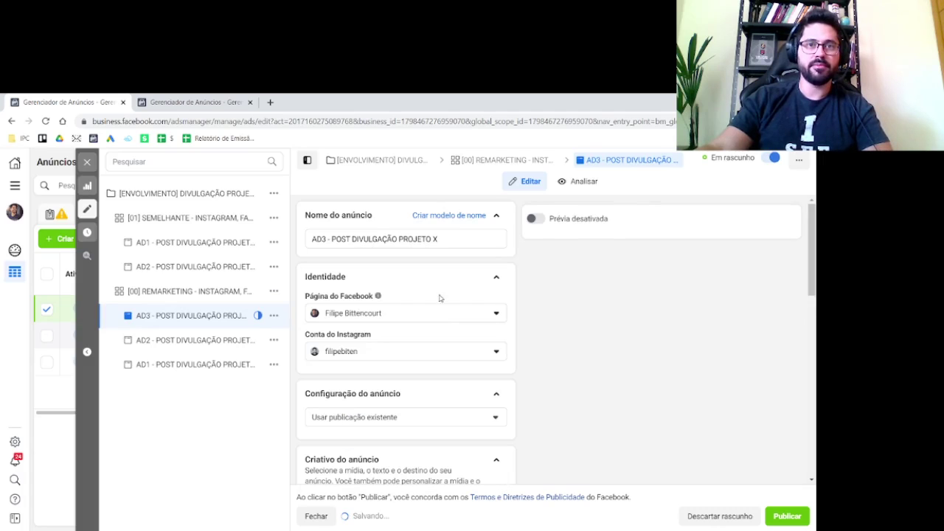
- Use the Instagram photo post starting "Ser romântico e namorados para sempre" as AD3's creative, publish the ad and close the editor
{"action": "scroll", "coordinate": [445, 352], "scroll_direction": "down", "scroll_amount": 2}
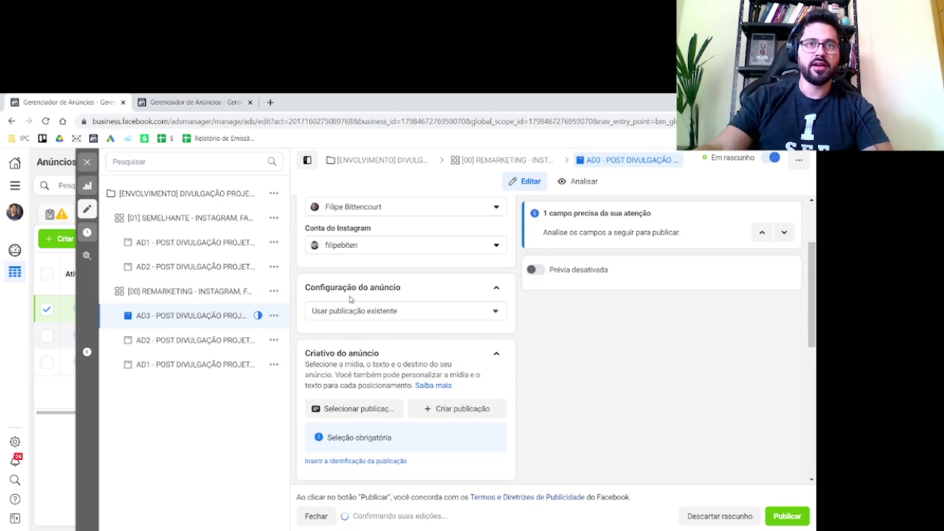
{"action": "left_click", "coordinate": [355, 409]}
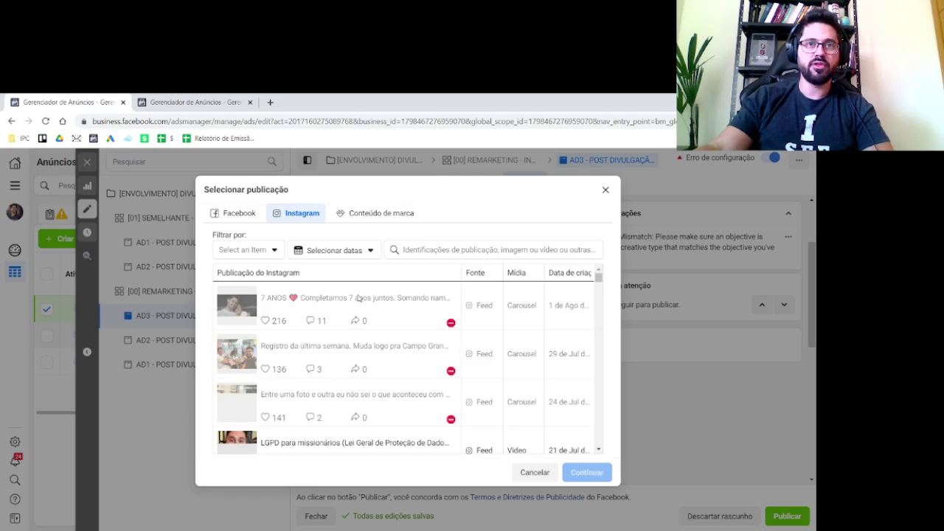
{"action": "scroll", "coordinate": [352, 343], "scroll_direction": "down", "scroll_amount": 10}
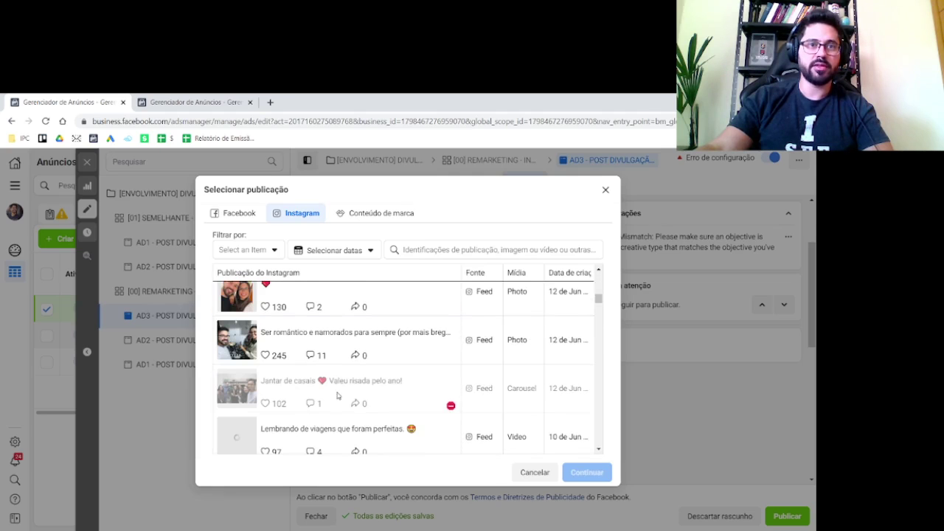
{"action": "left_click", "coordinate": [364, 332]}
{"action": "left_click", "coordinate": [587, 473]}
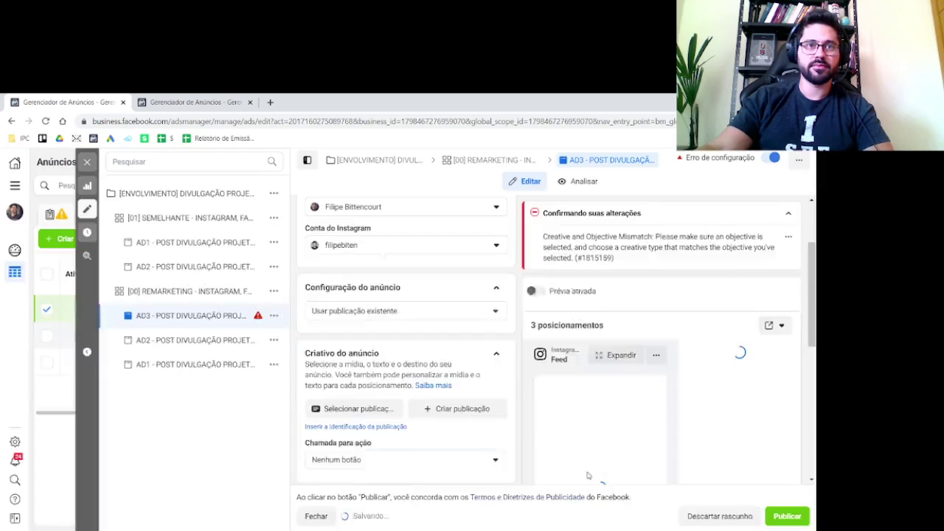
{"action": "left_click", "coordinate": [782, 518]}
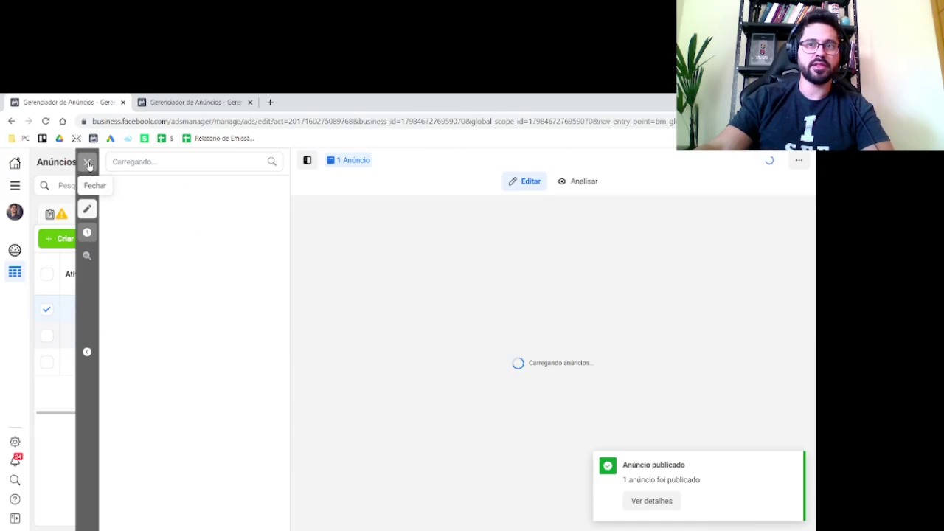
{"action": "left_click", "coordinate": [88, 163]}
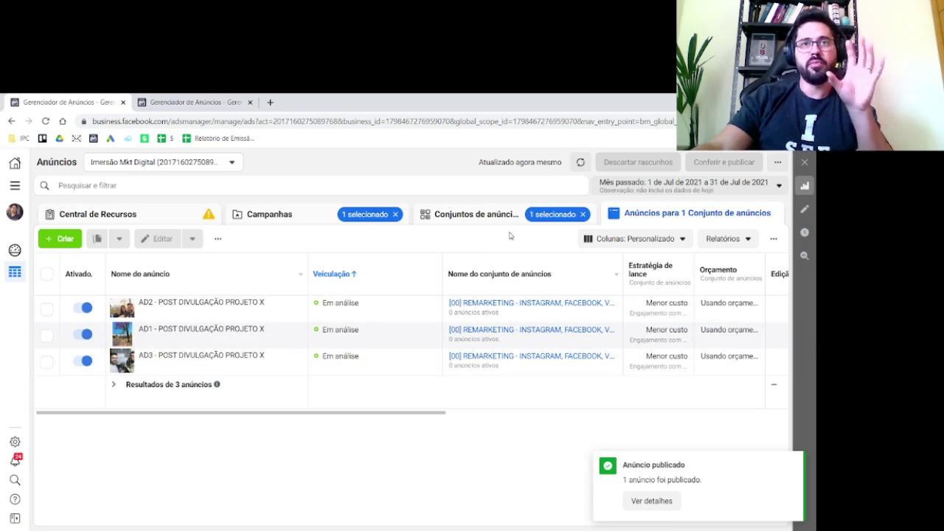
- From the [00] REMARKETING ad set's ads, set up a duplicate of AD3 destined for an existing campaign
{"action": "left_click", "coordinate": [479, 215]}
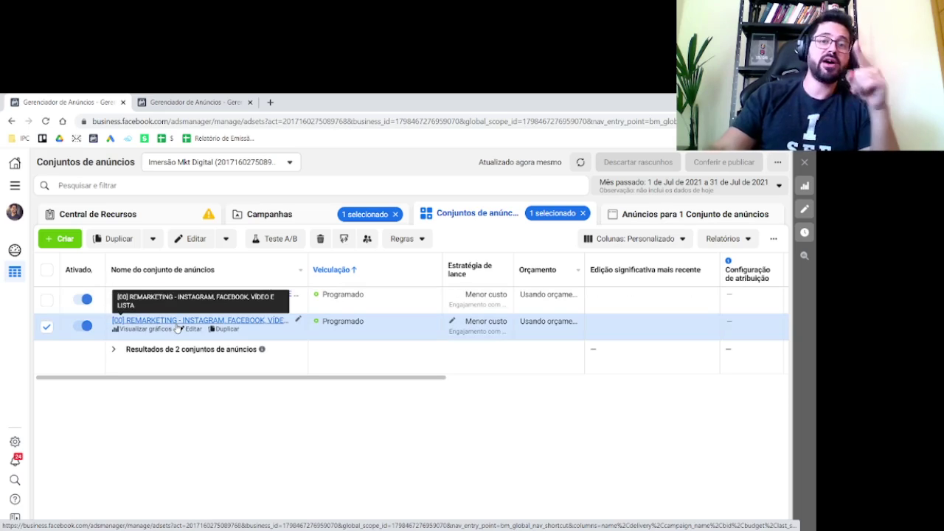
{"action": "left_click", "coordinate": [174, 321]}
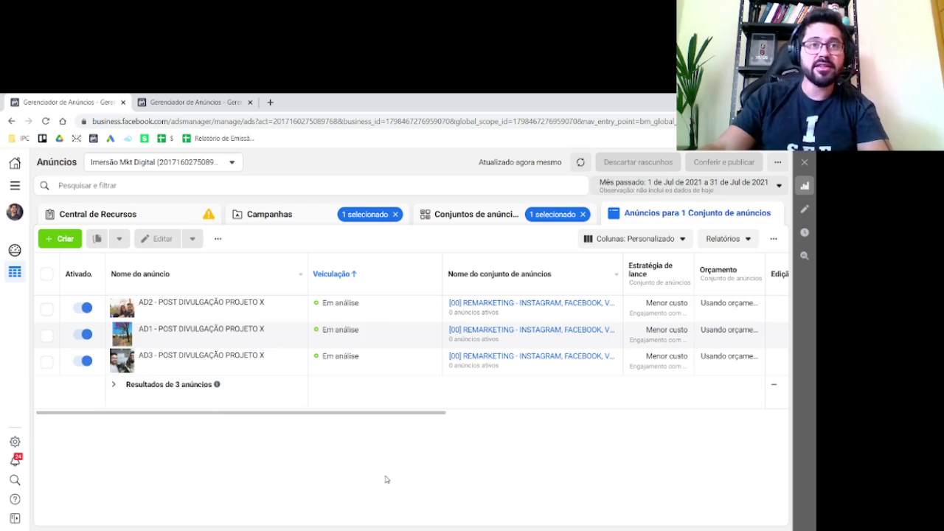
{"action": "left_click", "coordinate": [253, 365]}
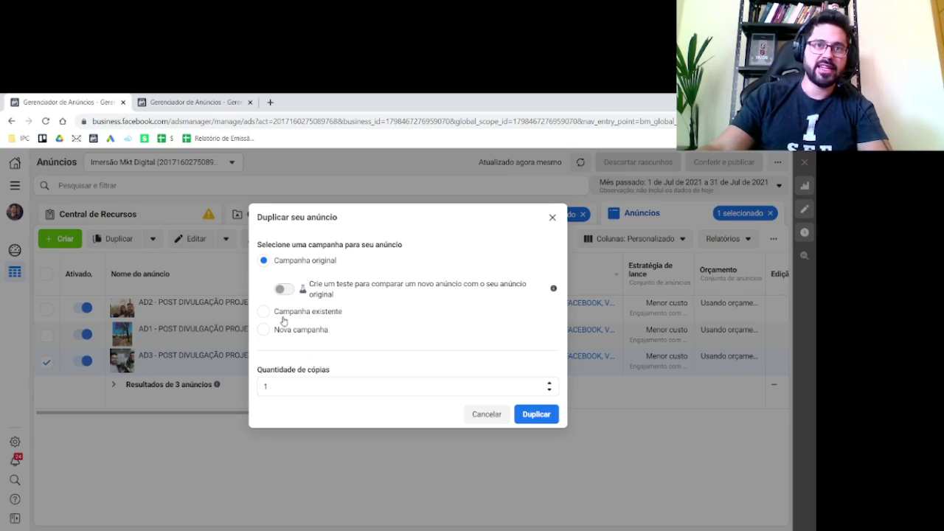
{"action": "left_click", "coordinate": [287, 314]}
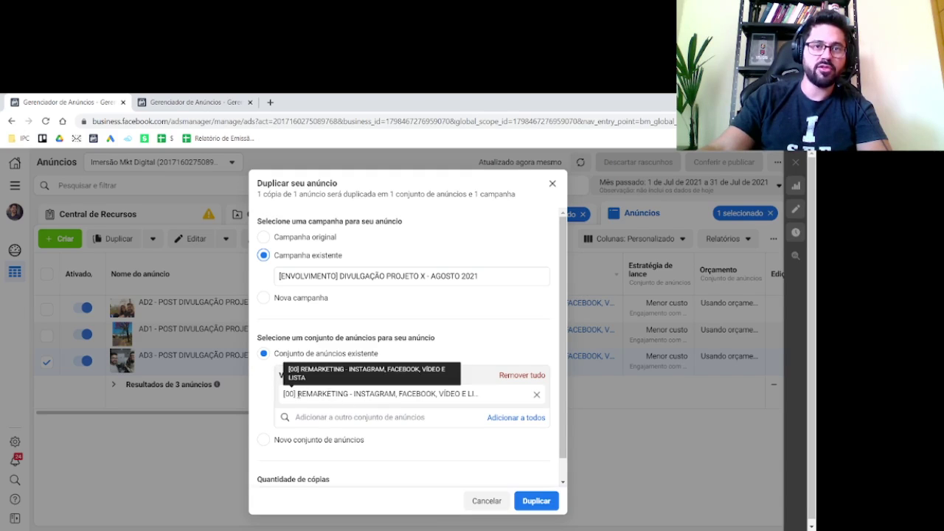
- Replace the duplicate's target ad set with [01] SEMELHANTE - INSTAGRAM, FACEBOOK, VÍDEO E LISTA and create the AD3 copy
{"action": "left_click_drag", "start_coordinate": [298, 394], "coordinate": [480, 400]}
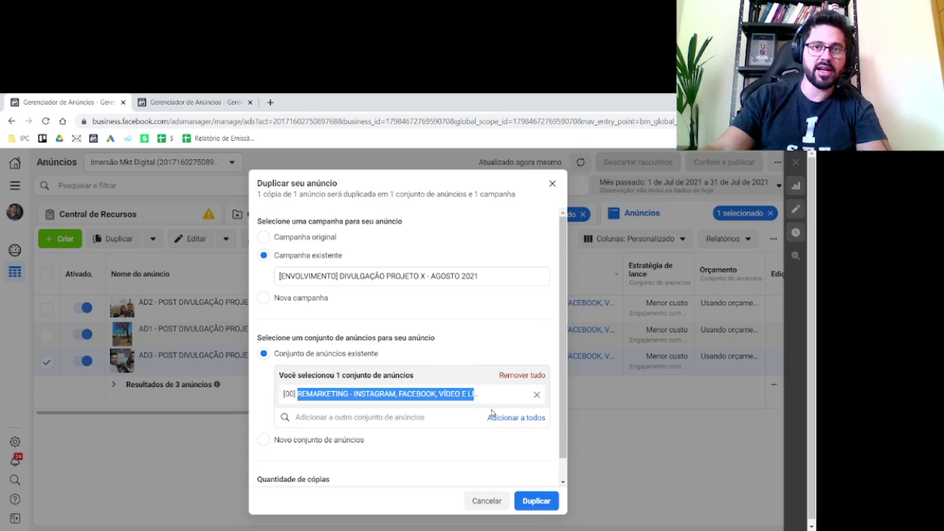
{"action": "left_click", "coordinate": [508, 423]}
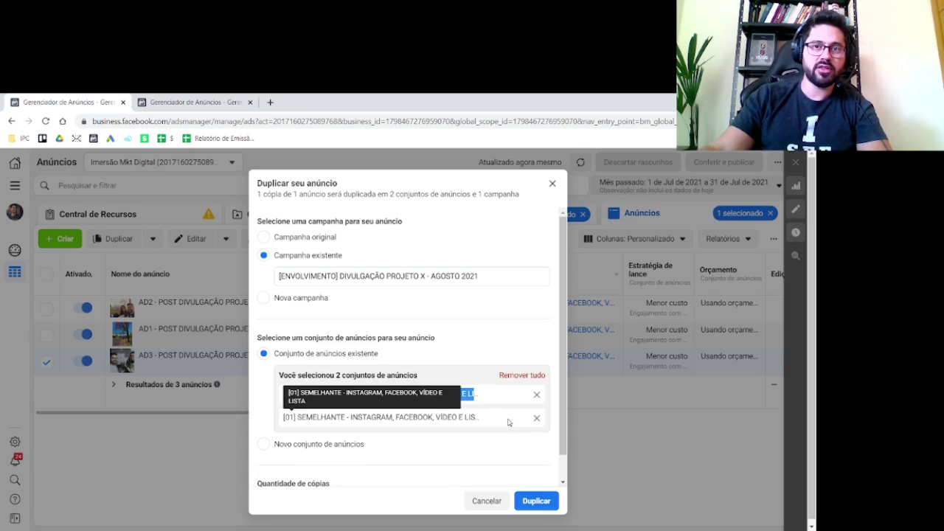
{"action": "left_click", "coordinate": [467, 346]}
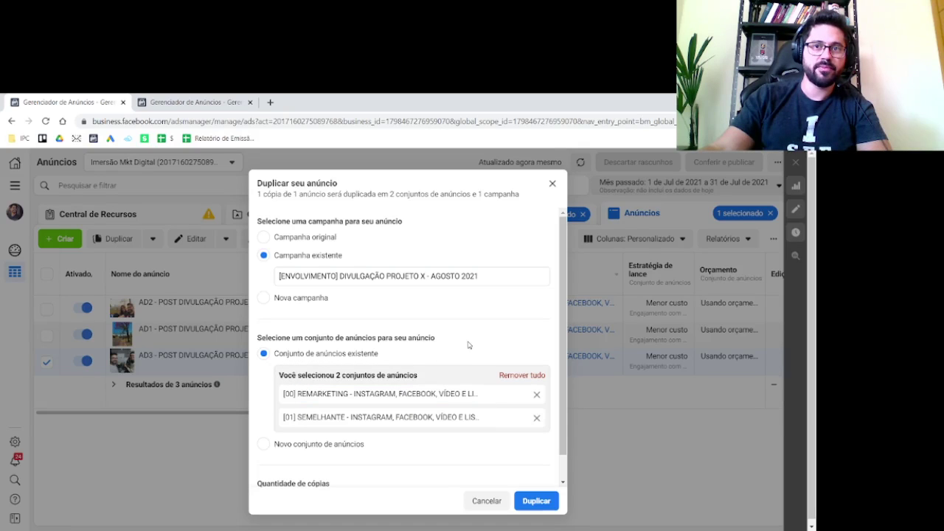
{"action": "left_click", "coordinate": [538, 395]}
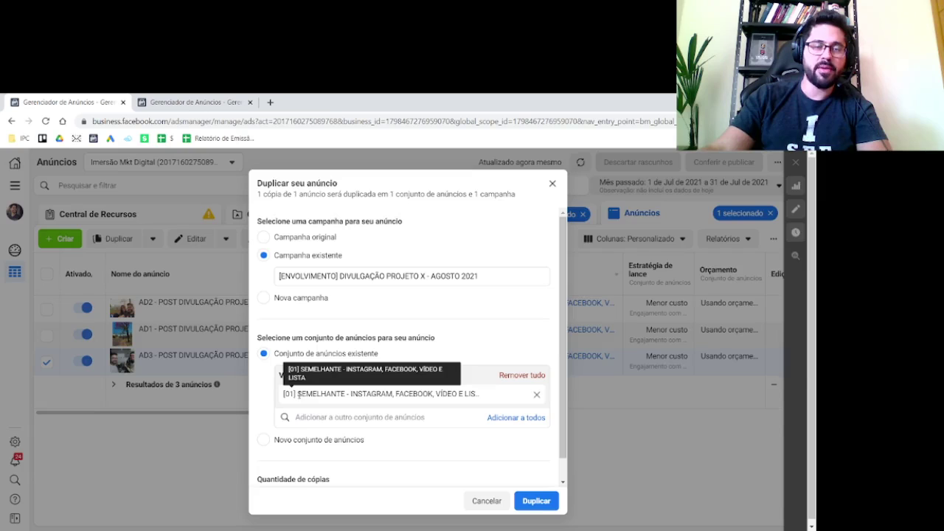
{"action": "left_click_drag", "start_coordinate": [298, 394], "coordinate": [322, 395]}
{"action": "left_click_drag", "start_coordinate": [382, 395], "coordinate": [459, 395]}
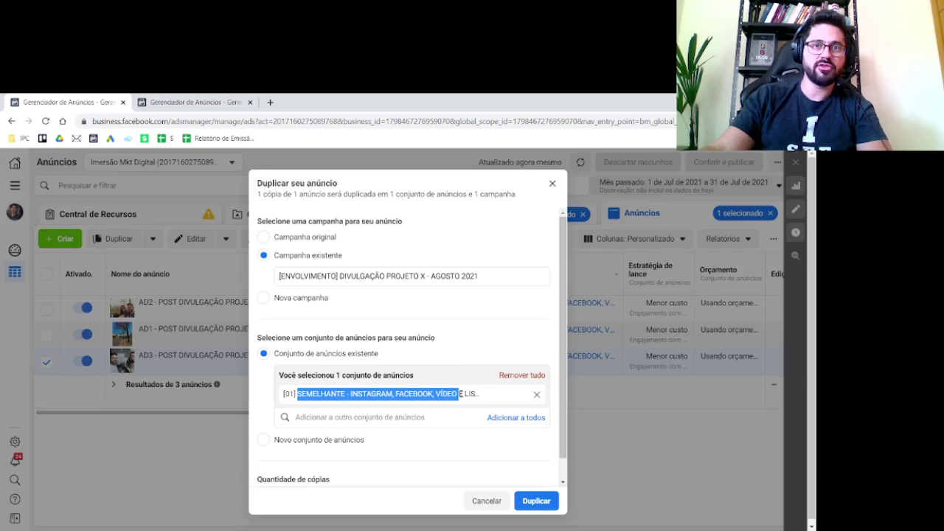
{"action": "left_click", "coordinate": [536, 501]}
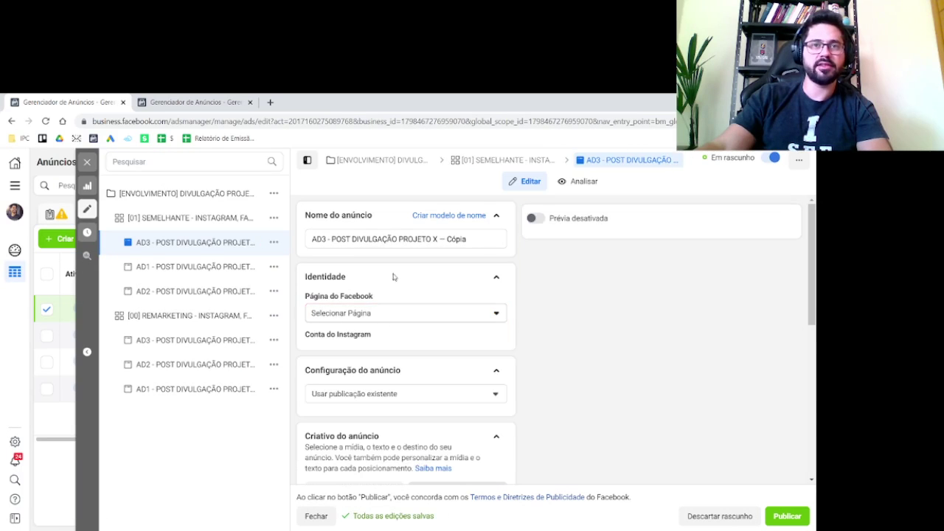
- Assign the advertiser's personal-name Facebook Page to the AD3 copy in the [01] SEMELHANTE ad set
{"action": "left_click", "coordinate": [386, 313]}
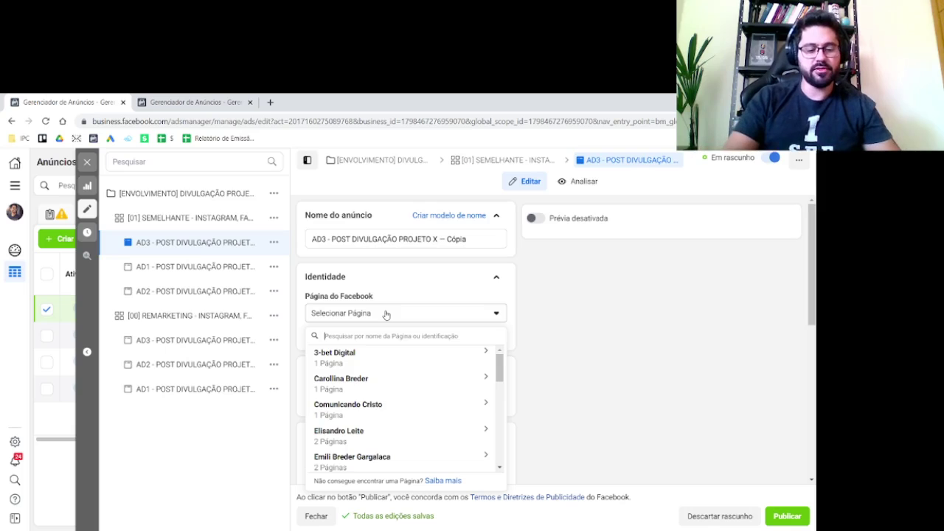
{"action": "type", "text": "FILIP"}
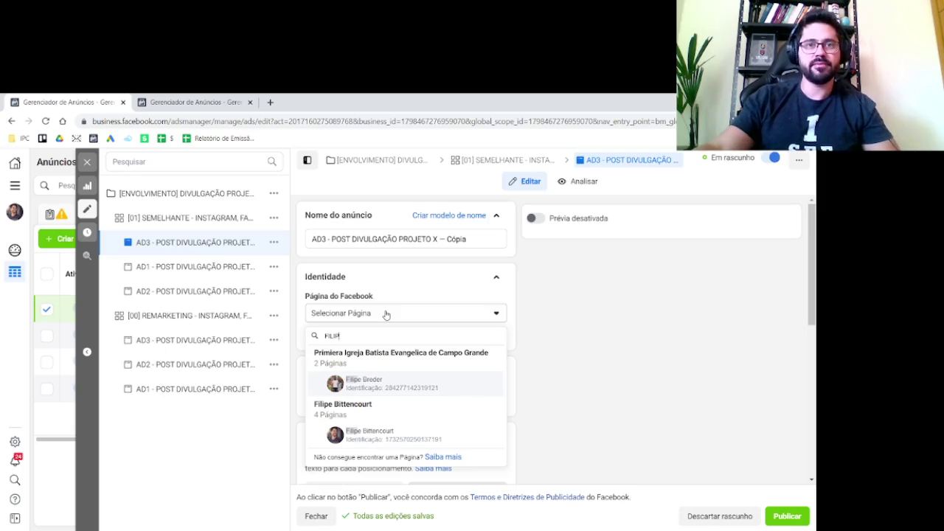
{"action": "left_click", "coordinate": [368, 439]}
- Choose the Instagram post "Ser romântico e namorados para sempre" as the creative of the AD3 copy and publish it
{"action": "scroll", "coordinate": [425, 369], "scroll_direction": "down", "scroll_amount": 2}
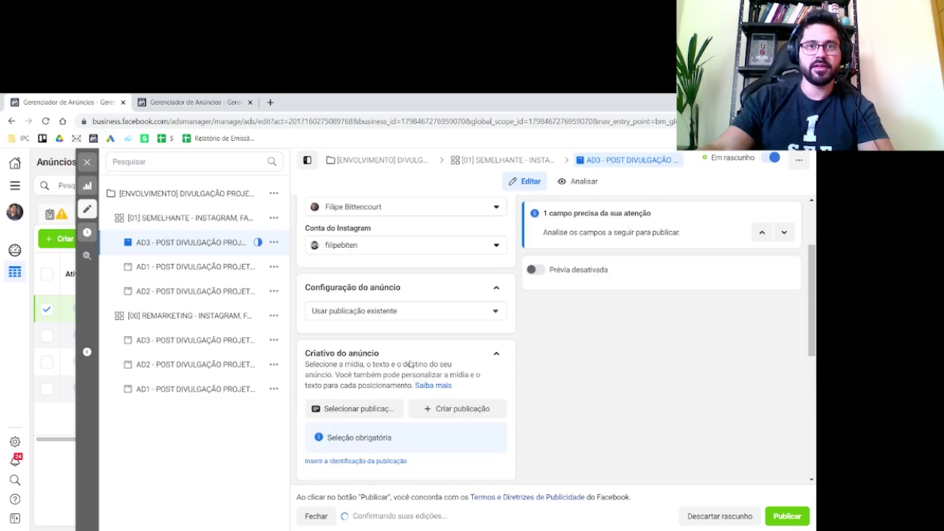
{"action": "left_click", "coordinate": [346, 412]}
{"action": "scroll", "coordinate": [320, 339], "scroll_direction": "down", "scroll_amount": 3}
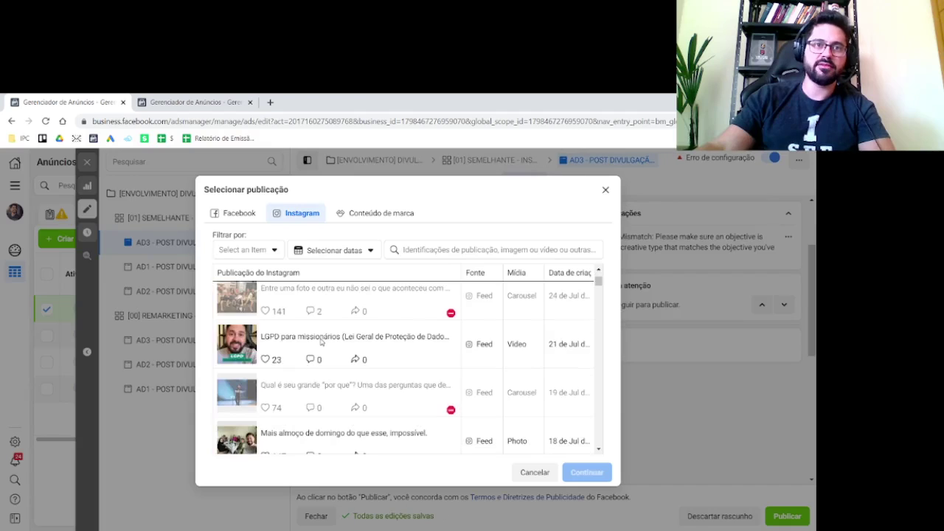
{"action": "scroll", "coordinate": [321, 341], "scroll_direction": "down", "scroll_amount": 8}
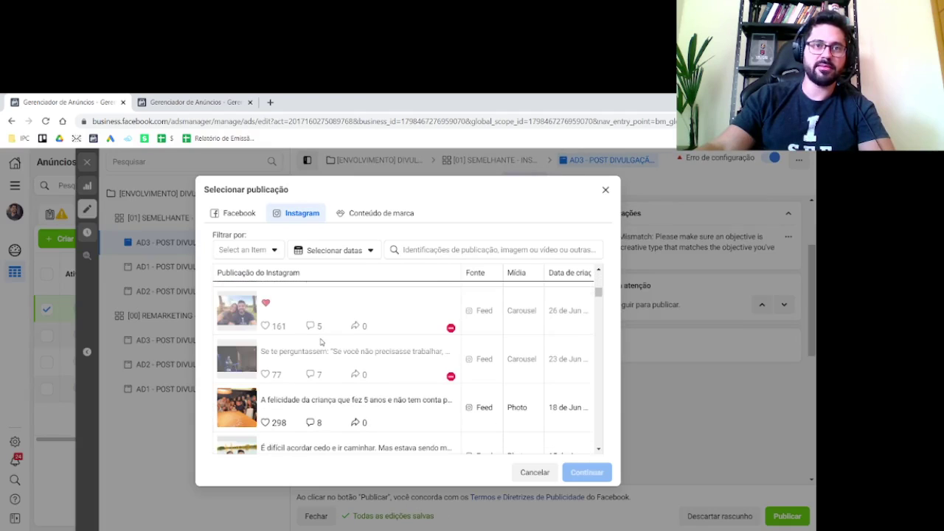
{"action": "scroll", "coordinate": [310, 379], "scroll_direction": "down", "scroll_amount": 4}
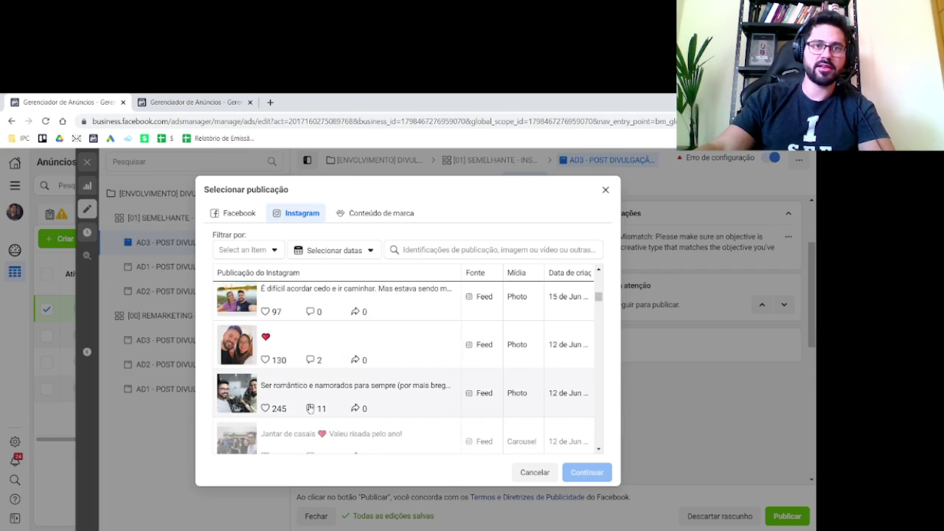
{"action": "left_click", "coordinate": [307, 381]}
{"action": "left_click", "coordinate": [588, 473]}
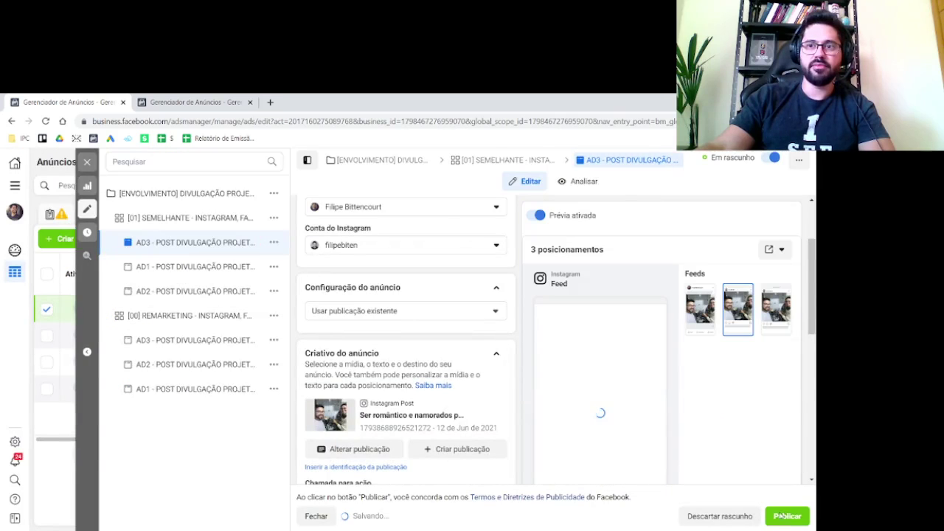
{"action": "left_click", "coordinate": [786, 516]}
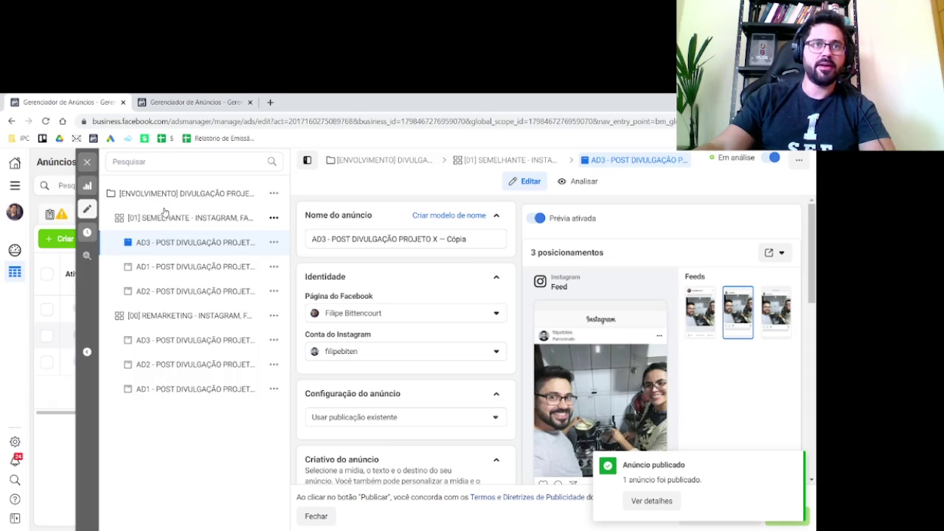
- Review the settings of the [01] SEMELHANTE and [00] REMARKETING ad sets
{"action": "left_click", "coordinate": [202, 220]}
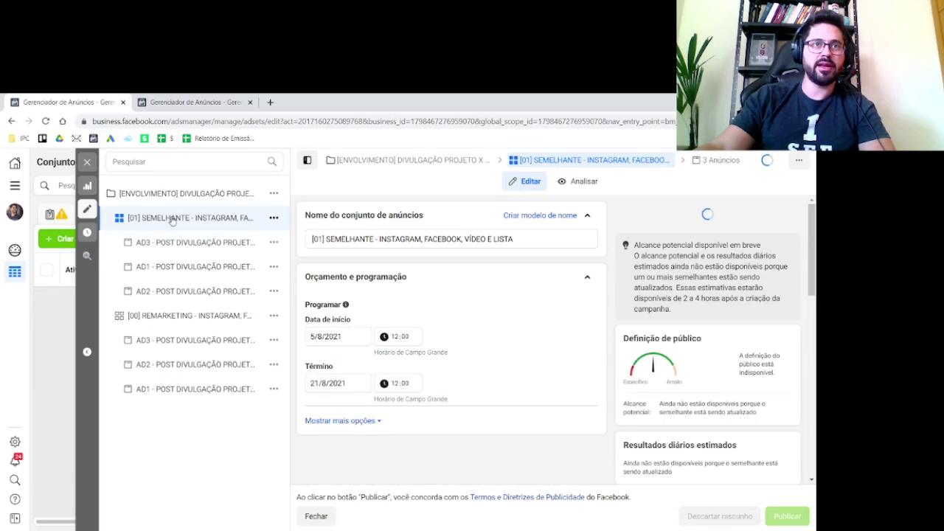
{"action": "left_click", "coordinate": [159, 319]}
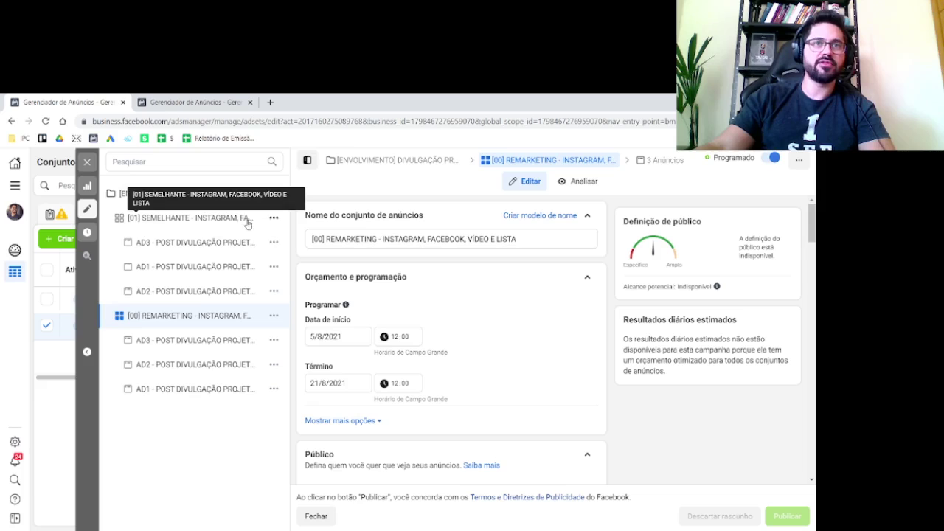
- Check the [01] SEMELHANTE ad set and the actions available for it, and close the ad set editor
{"action": "left_click", "coordinate": [175, 217]}
{"action": "left_click", "coordinate": [205, 316]}
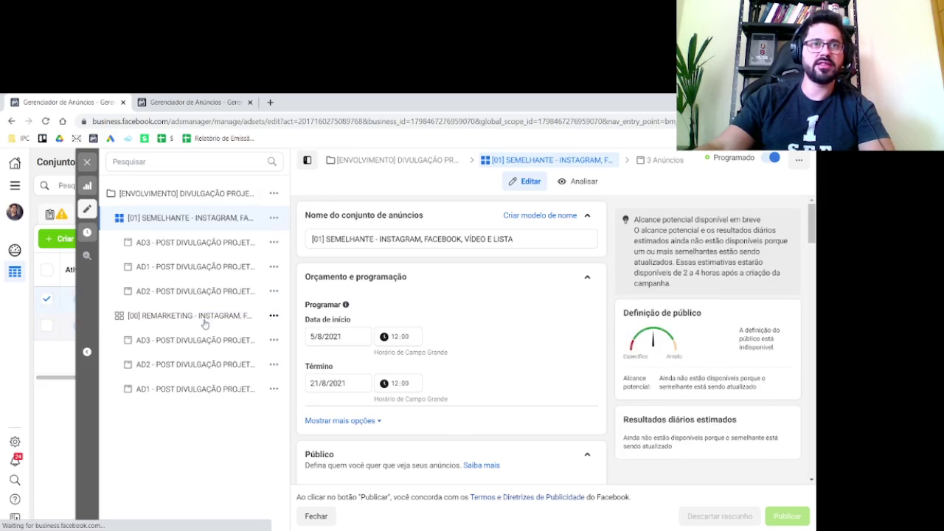
{"action": "left_click", "coordinate": [272, 217]}
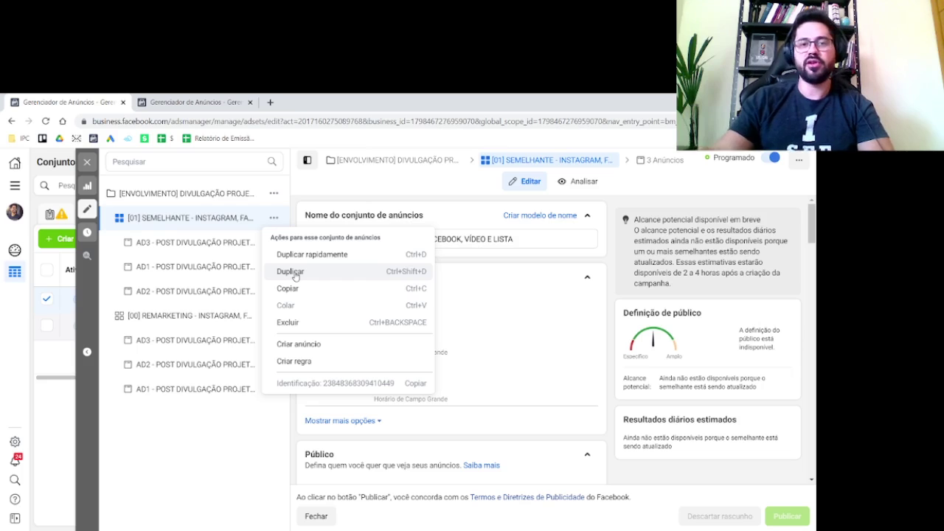
{"action": "left_click", "coordinate": [194, 422]}
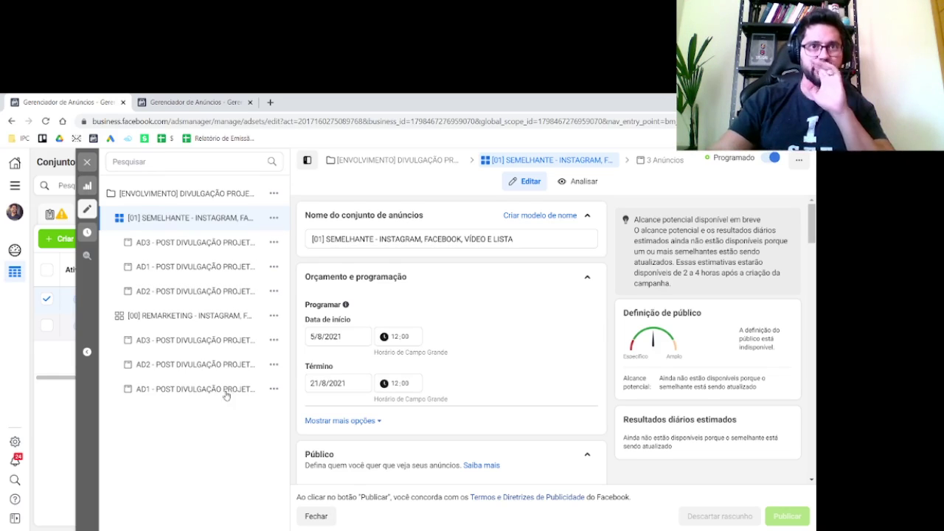
{"action": "left_click", "coordinate": [88, 164]}
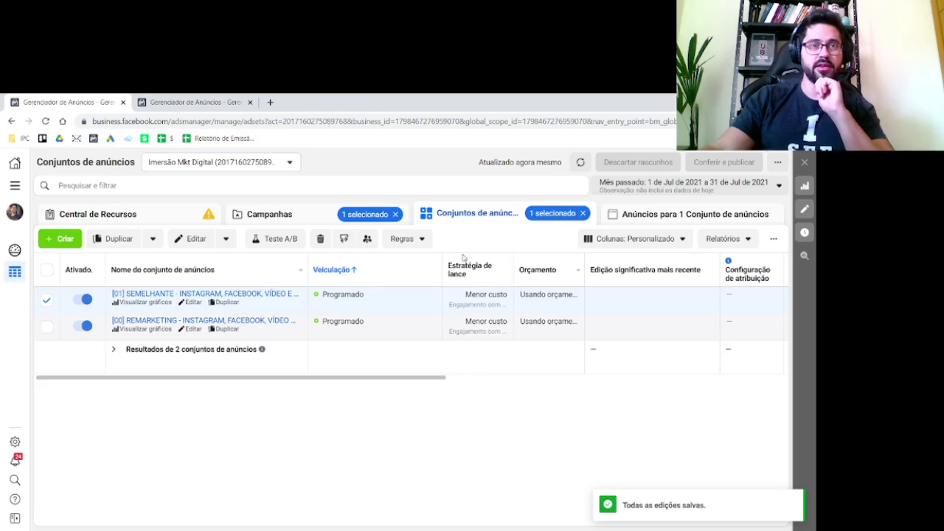
- Turn off the [ENVOLVIMENTO] DIVULGAÇÃO PROJETO X campaign, and turn it back on from among the deactivated campaigns
{"action": "left_click", "coordinate": [292, 212]}
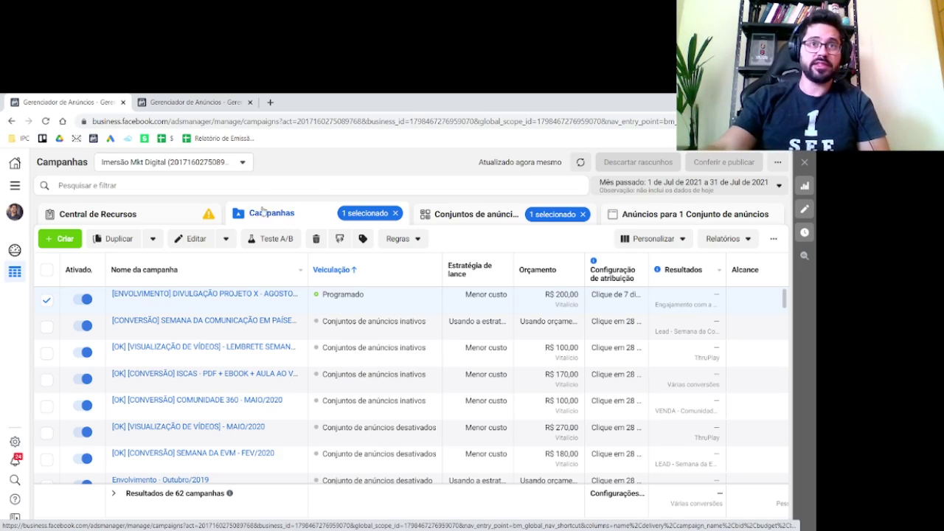
{"action": "left_click", "coordinate": [83, 300]}
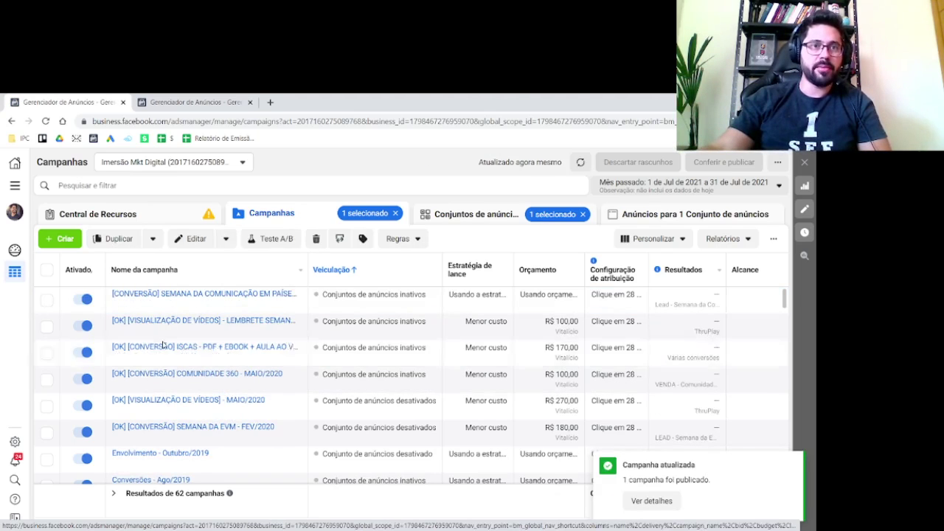
{"action": "scroll", "coordinate": [163, 346], "scroll_direction": "down", "scroll_amount": 10}
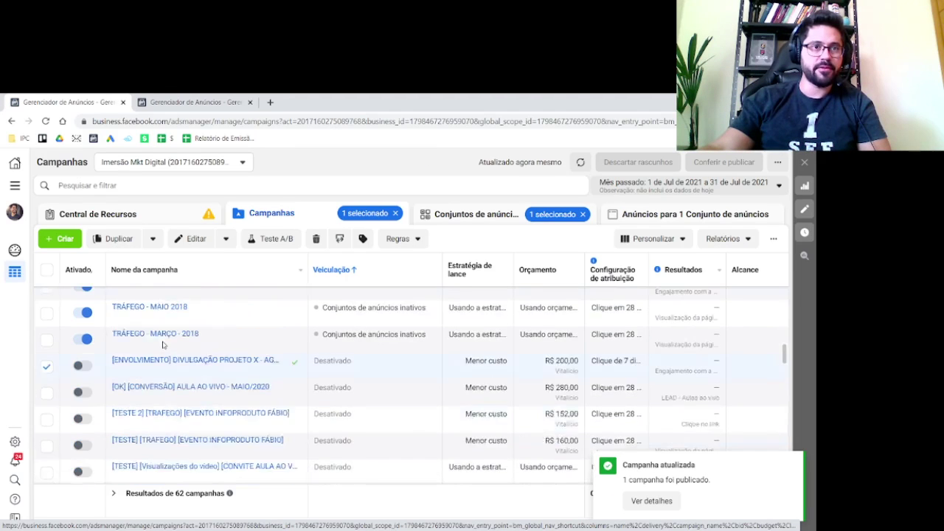
{"action": "scroll", "coordinate": [163, 345], "scroll_direction": "down", "scroll_amount": 2}
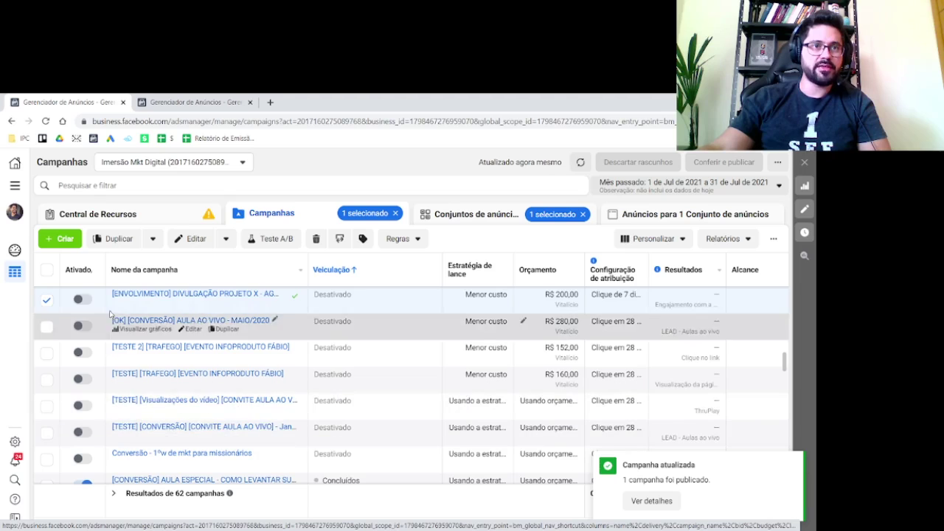
{"action": "scroll", "coordinate": [110, 315], "scroll_direction": "up", "scroll_amount": 2}
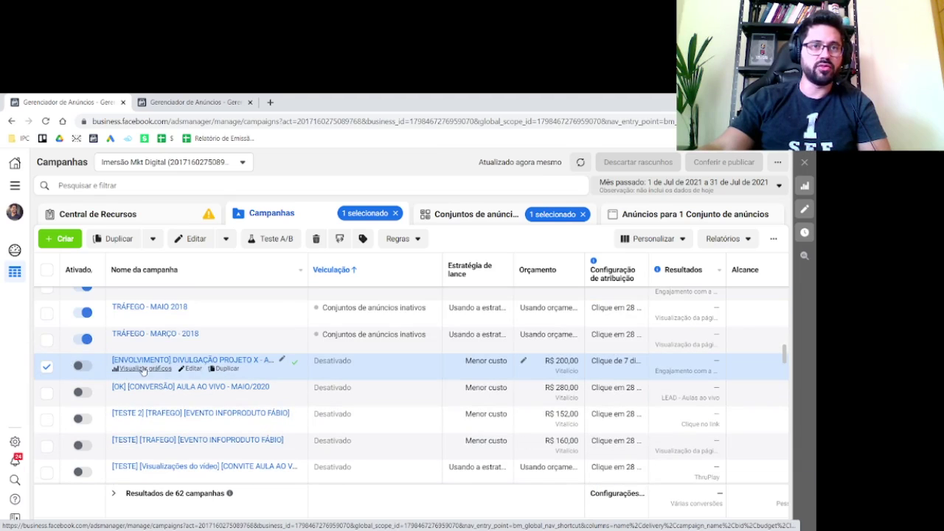
{"action": "left_click", "coordinate": [83, 366]}
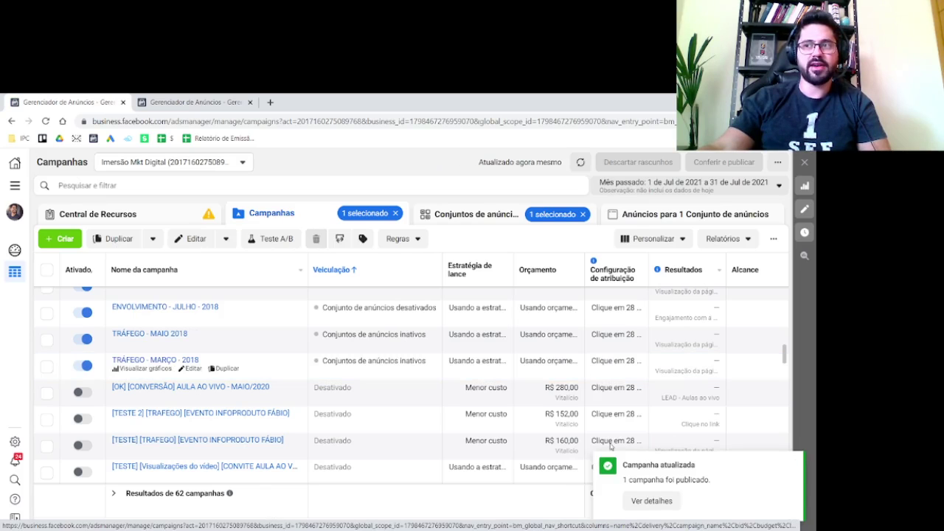
{"action": "scroll", "coordinate": [283, 403], "scroll_direction": "up", "scroll_amount": 10}
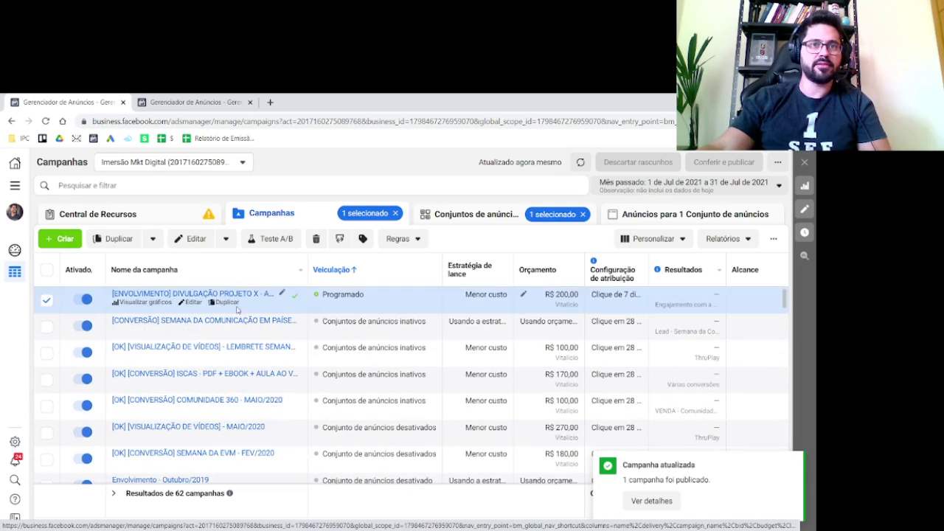
- Turn off the campaign's [01] SEMELHANTE ad set and the ad AD3 - POST DIVULGAÇÃO PROJETO X in the [00] REMARKETING ad set
{"action": "left_click", "coordinate": [162, 295]}
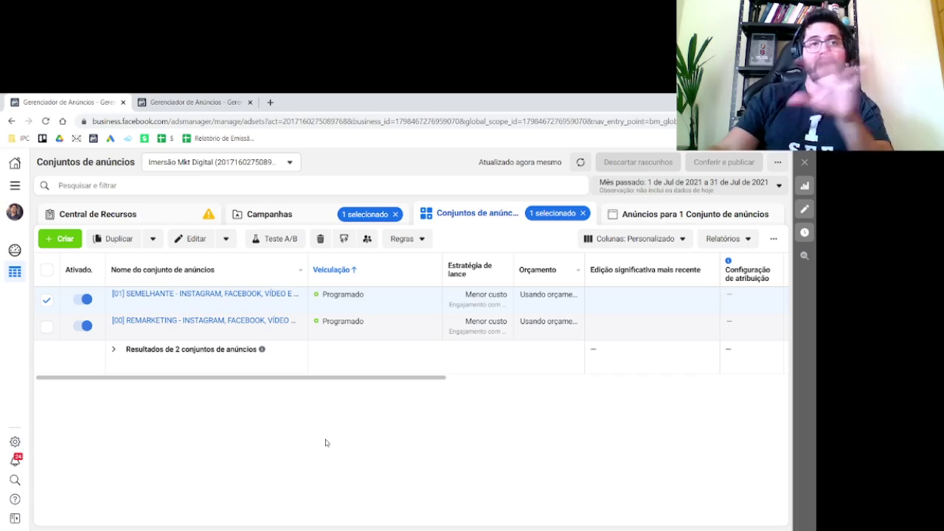
{"action": "left_click", "coordinate": [81, 300]}
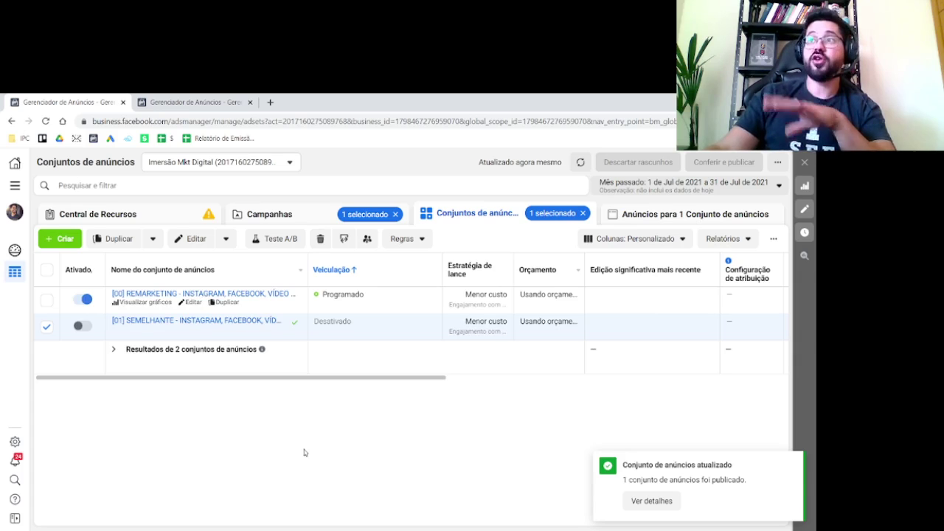
{"action": "left_click", "coordinate": [262, 296]}
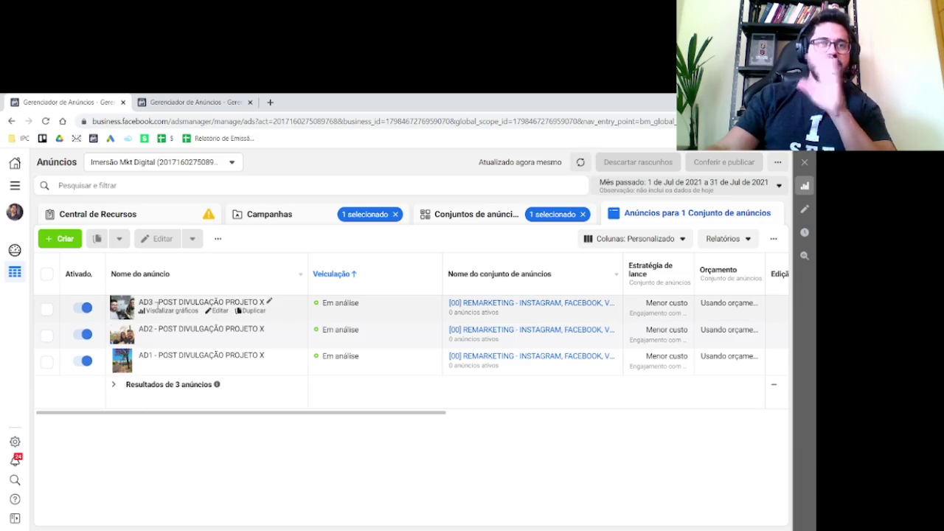
{"action": "left_click", "coordinate": [77, 311]}
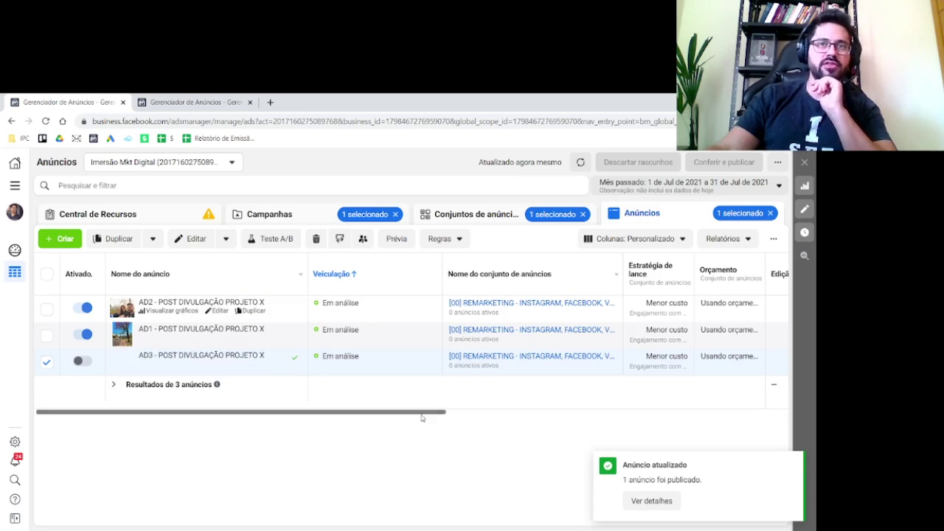
- Delete the [ENVOLVIMENTO] DIVULGAÇÃO PROJETO X campaign from the campaign list
{"action": "left_click", "coordinate": [298, 213]}
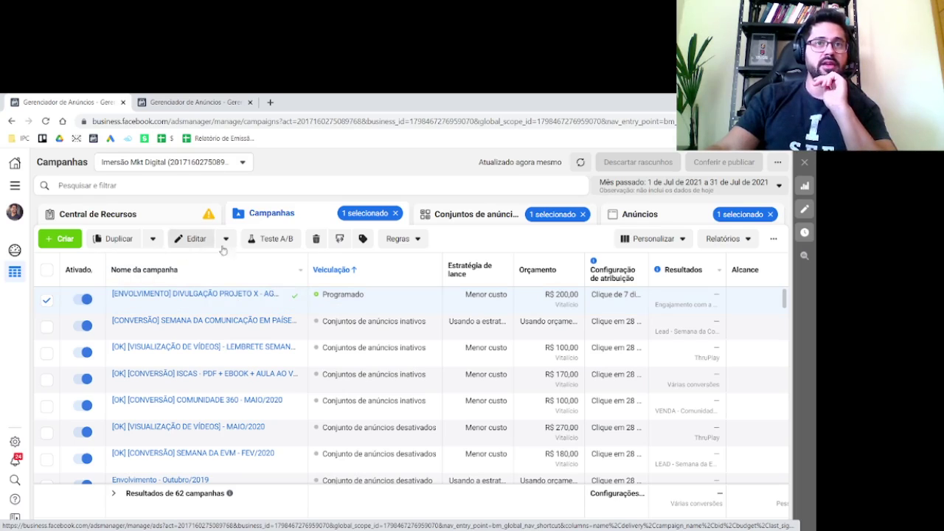
{"action": "left_click", "coordinate": [317, 241]}
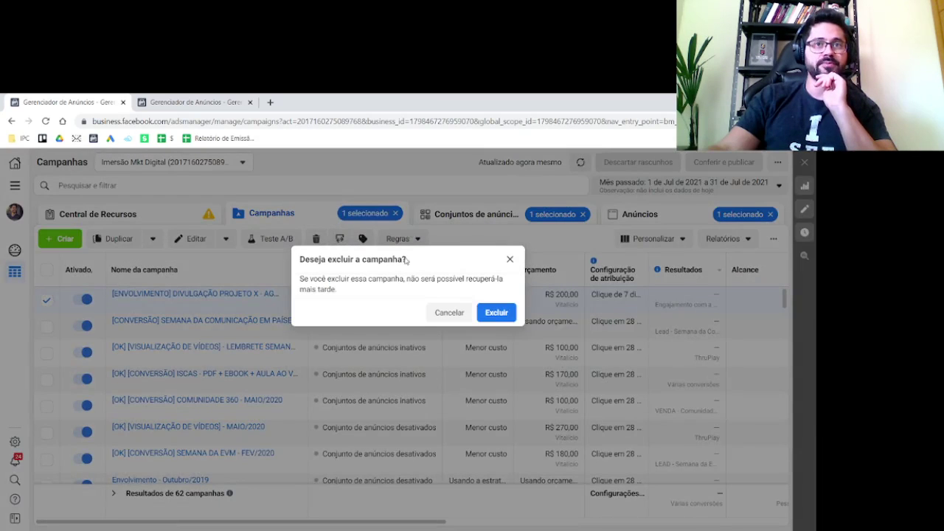
{"action": "left_click", "coordinate": [495, 313]}
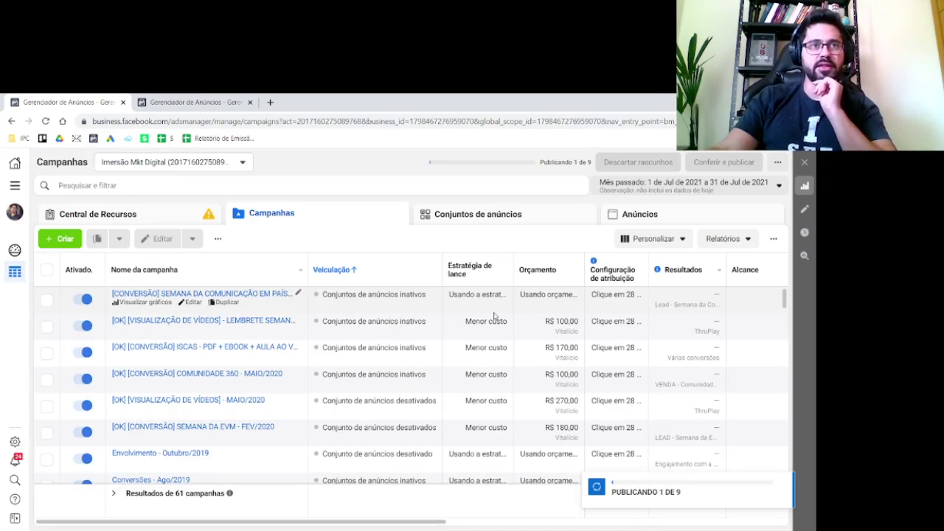